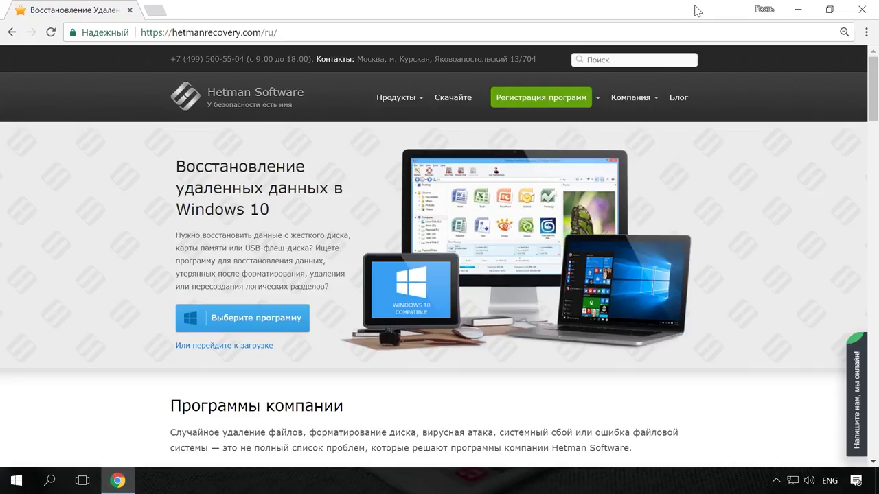
Open the Partition Recovery product page from the Продукты menu
mouse_move(421, 102)
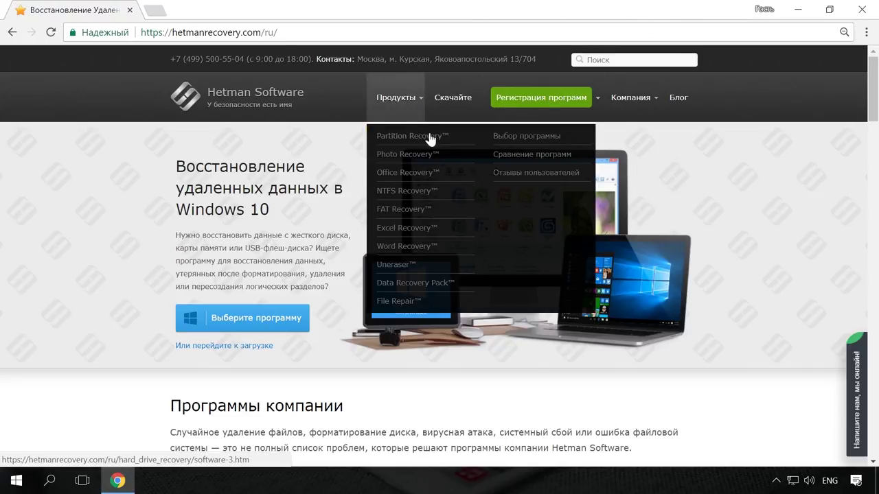
left_click(431, 139)
scroll(434, 147, "down", 1)
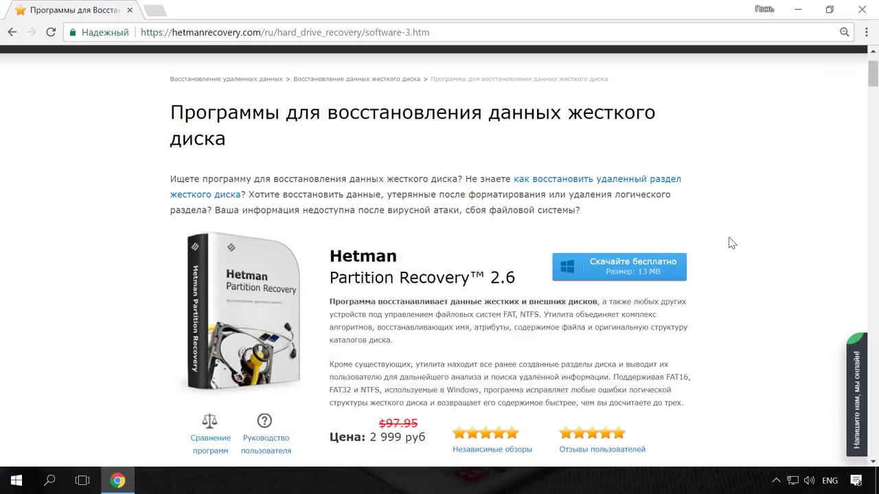
scroll(727, 220, "up", 1)
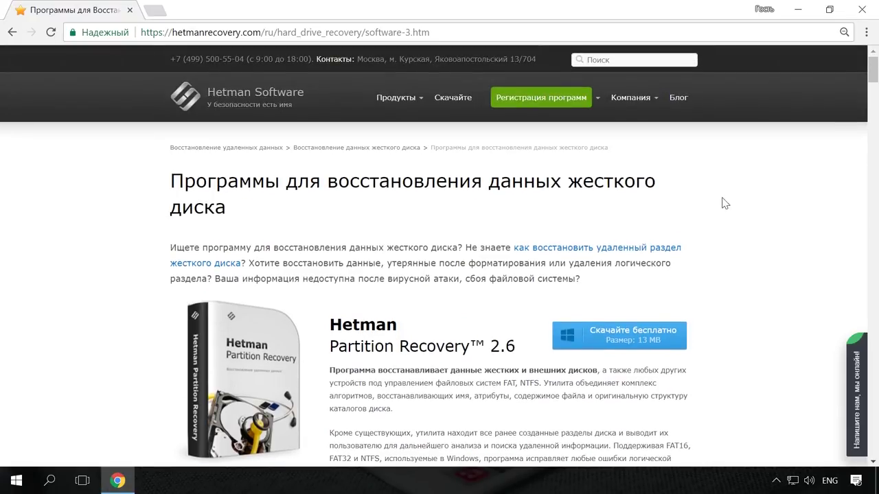
Go to the Hetman Software blog and scroll through its article list
left_click(683, 101)
scroll(753, 165, "down", 3)
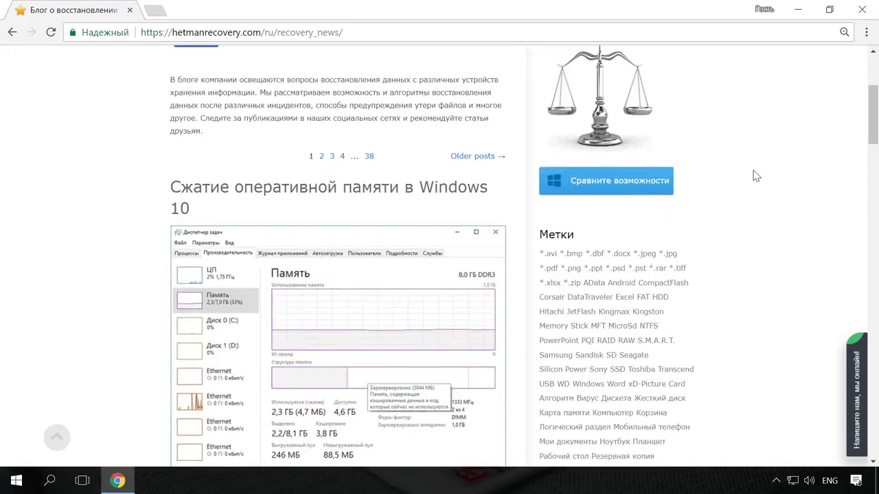
scroll(753, 172, "down", 1)
scroll(753, 173, "down", 3)
scroll(756, 185, "down", 4)
scroll(753, 183, "down", 5)
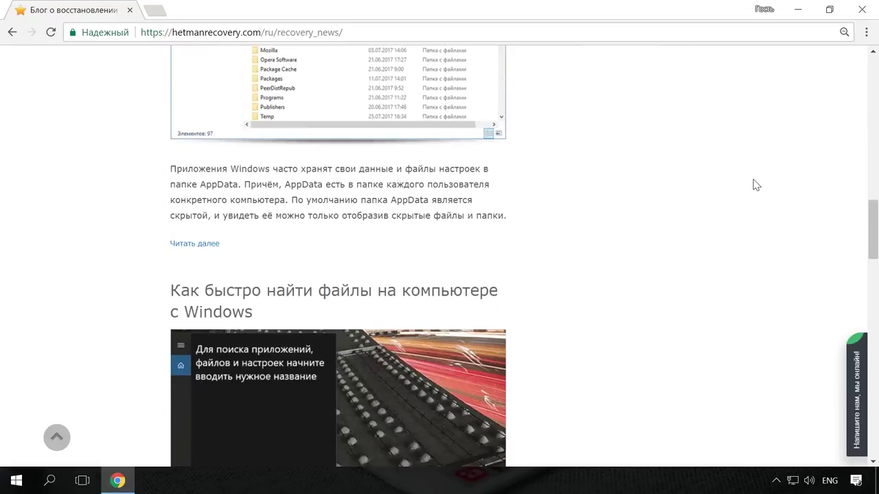
Read the article 'Как быстро найти файлы на компьютере с Windows' and expand the chat panel
left_click(471, 226)
scroll(506, 222, "down", 1)
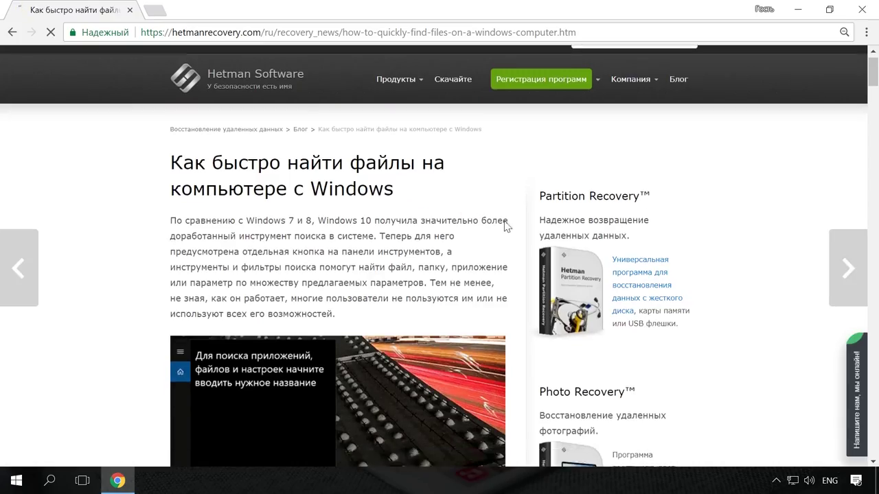
scroll(509, 222, "down", 2)
scroll(511, 220, "down", 3)
scroll(511, 220, "up", 6)
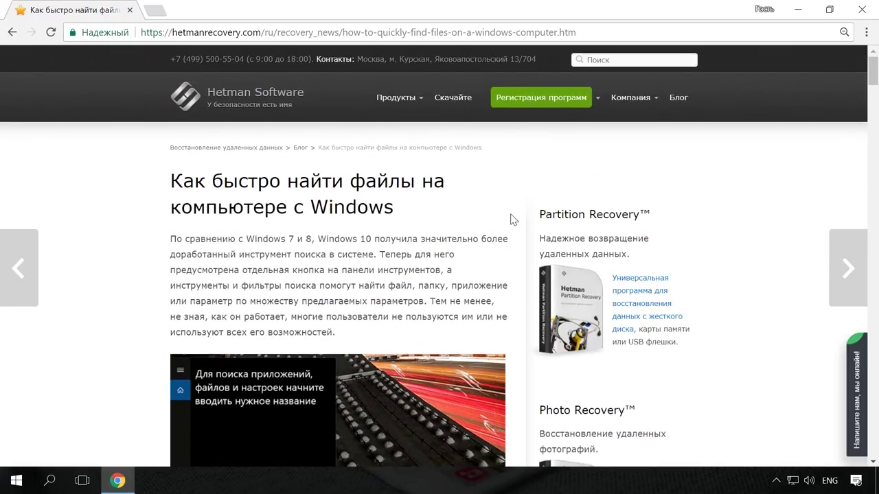
left_click(852, 383)
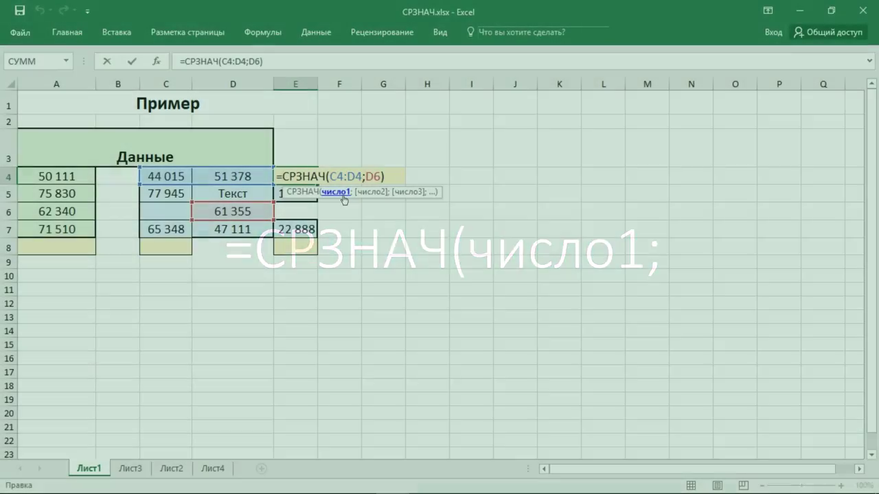
Commit =СРЗНАЧ(C4:D4;D6) in E4, highlighting each argument, so it returns 52 249
left_click(343, 196)
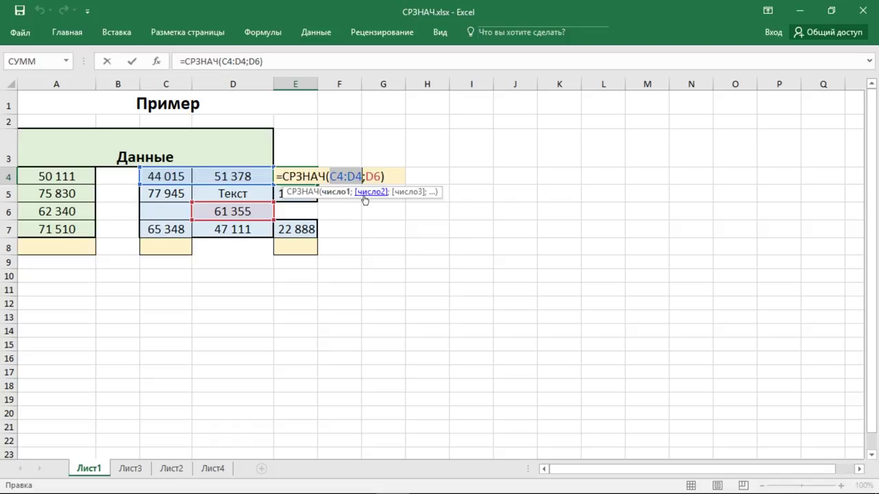
left_click(364, 194)
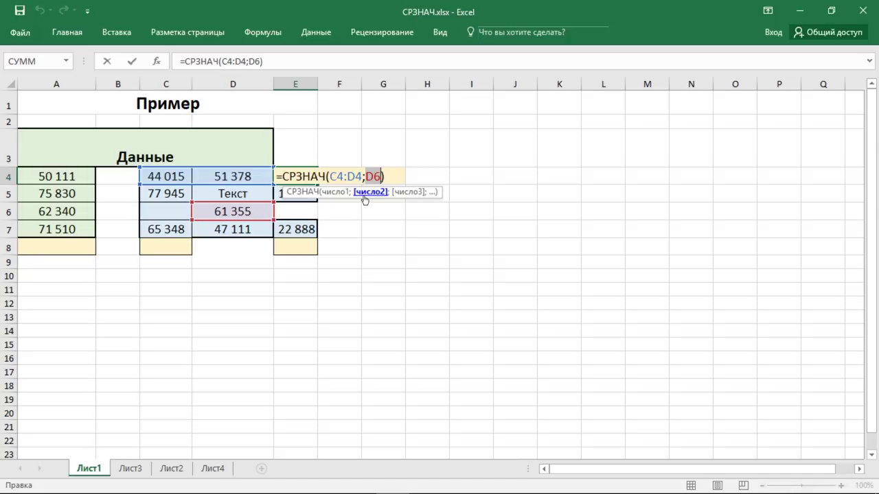
key("Return")
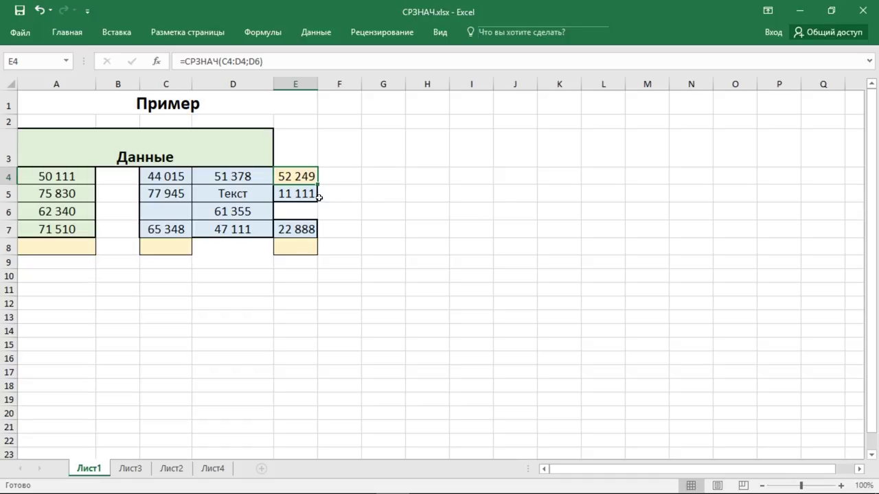
Check the text in D5 and empty C6, clear the E4 average, and select A8
left_click(251, 195)
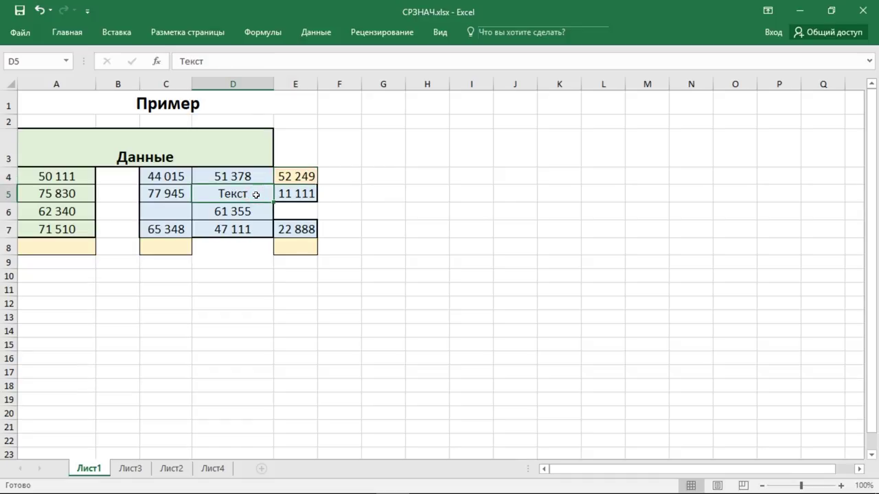
left_click(179, 213)
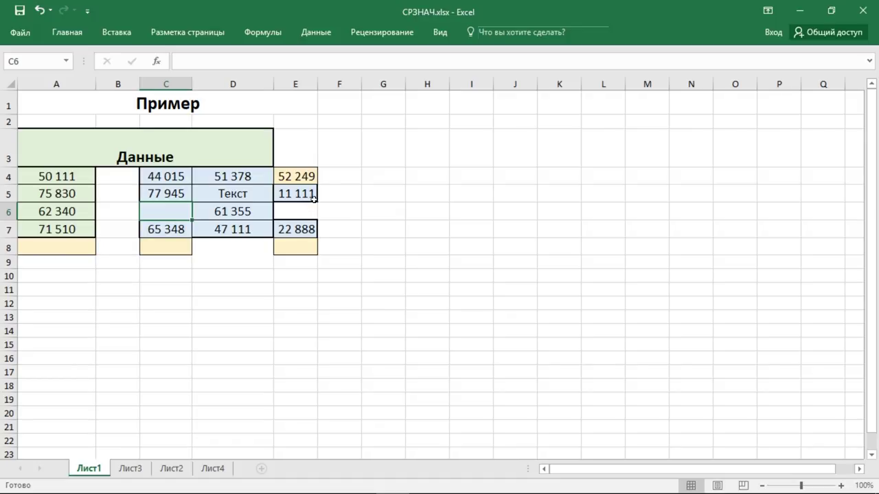
left_click(314, 176)
key("Delete")
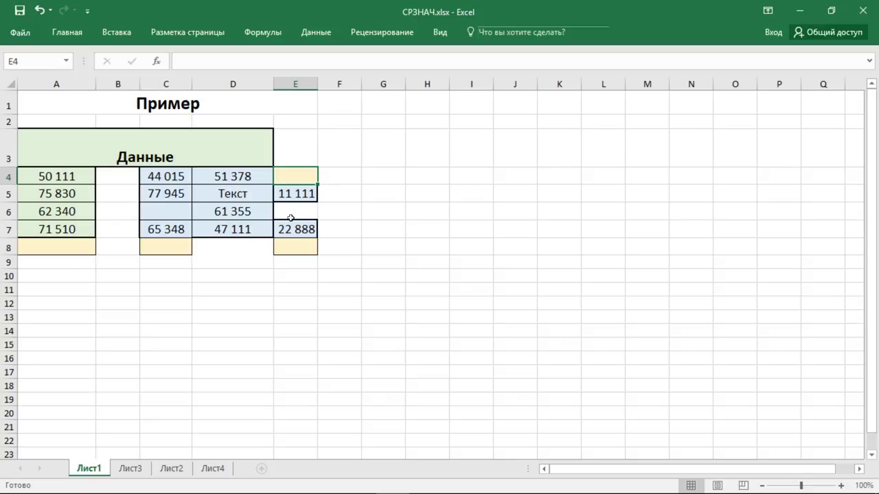
left_click(63, 254)
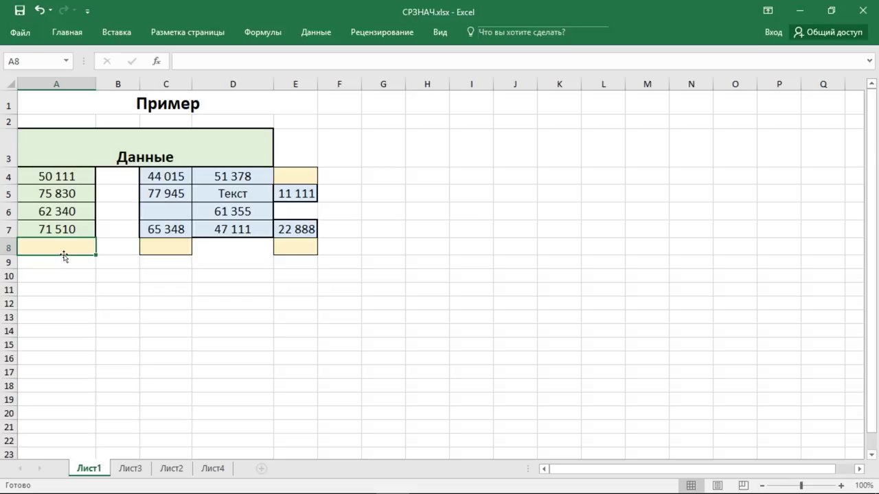
left_click(64, 249)
Insert an AutoSum Среднее average of A4:A7 into A8, giving 64 948
left_click(66, 33)
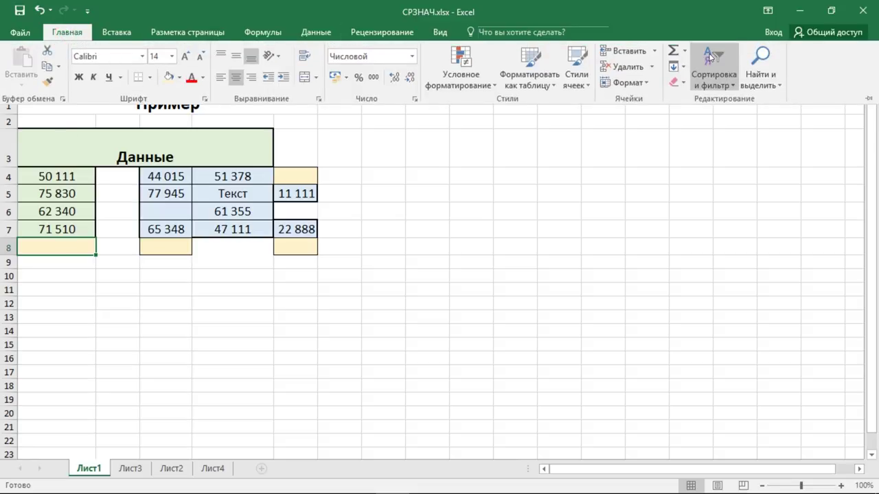
left_click(686, 51)
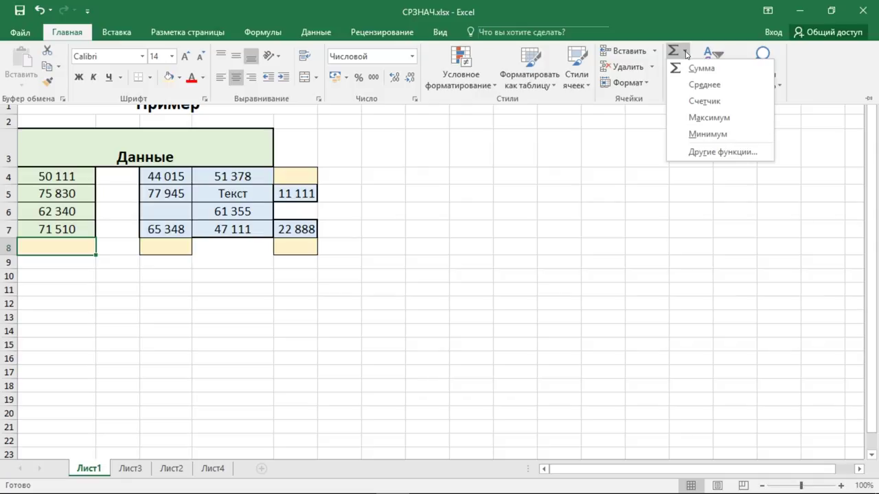
left_click(691, 85)
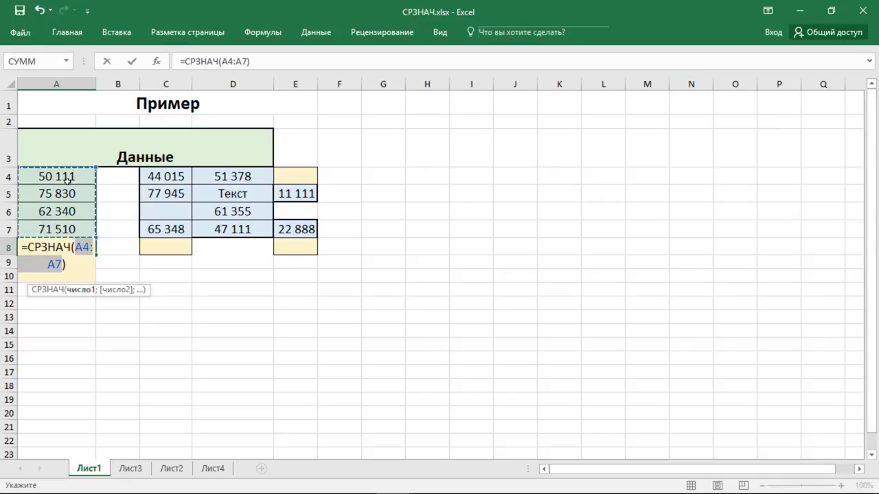
key("Return")
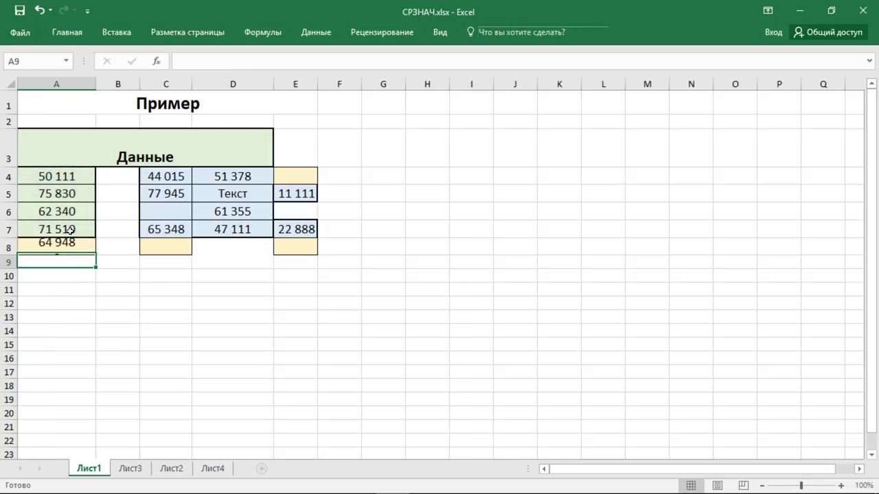
left_click(74, 247)
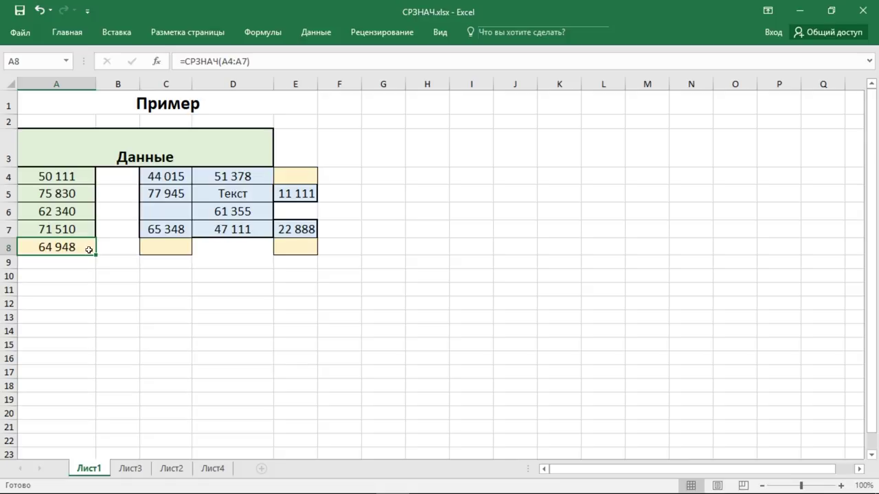
left_click(289, 175)
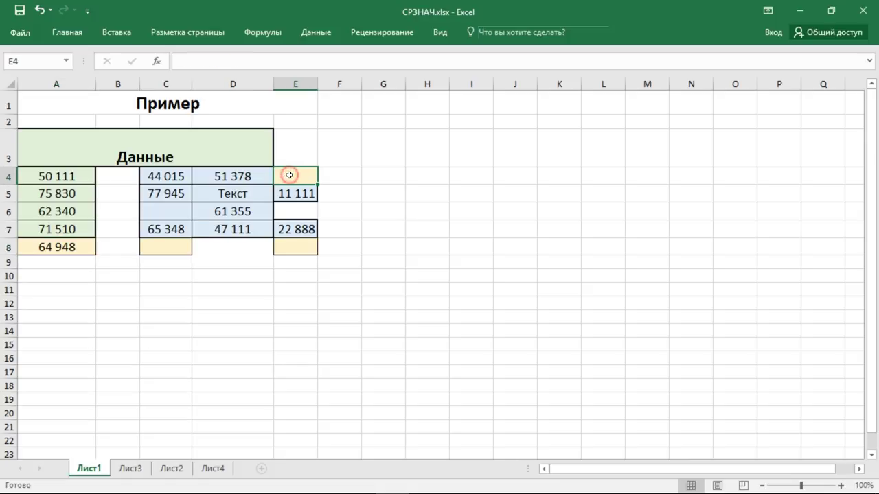
Insert an AutoSum Среднее average of C4:D4 into E4, giving 47 697
left_click(67, 32)
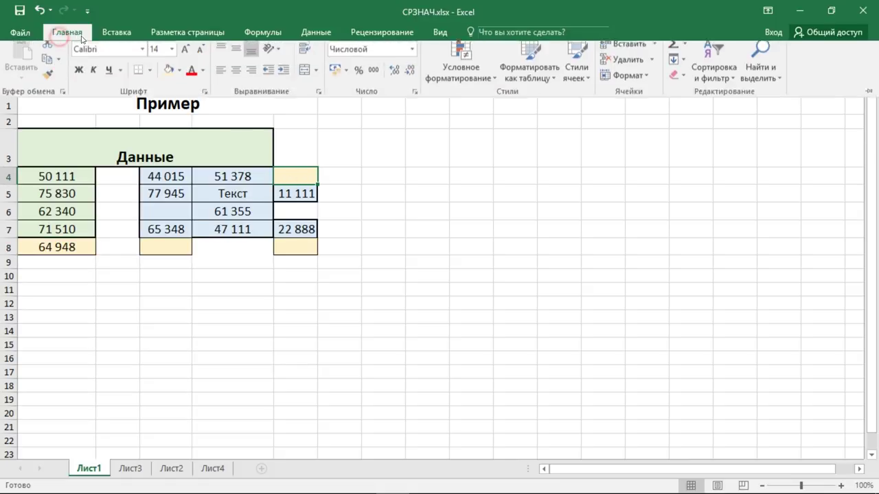
left_click(684, 51)
left_click(692, 85)
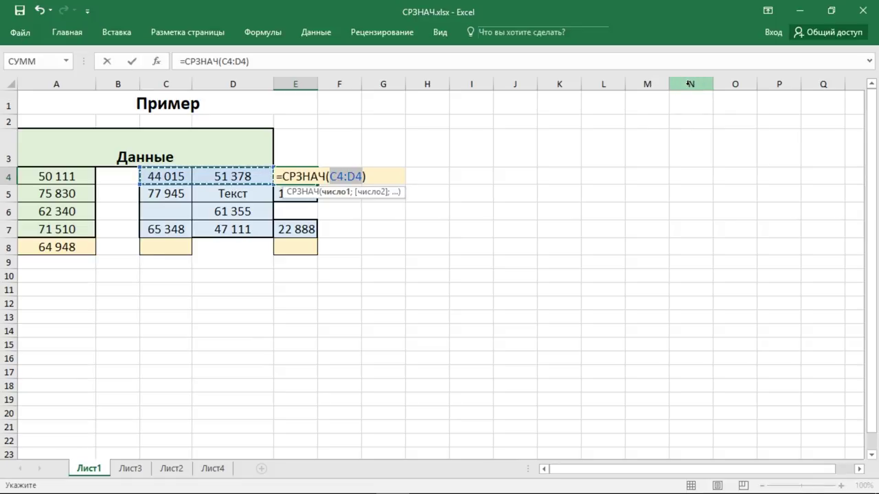
key("Return")
left_click(307, 177)
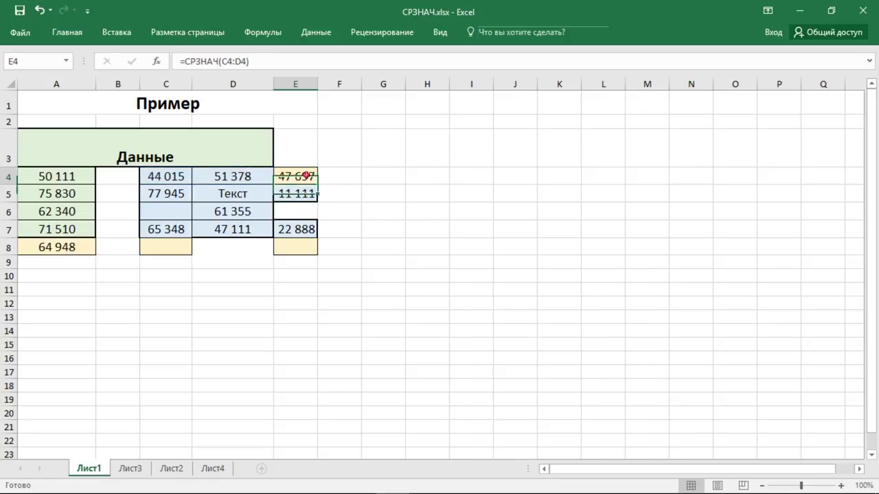
Review the average formulas in E4 and A8 without changing them
double_click(307, 177)
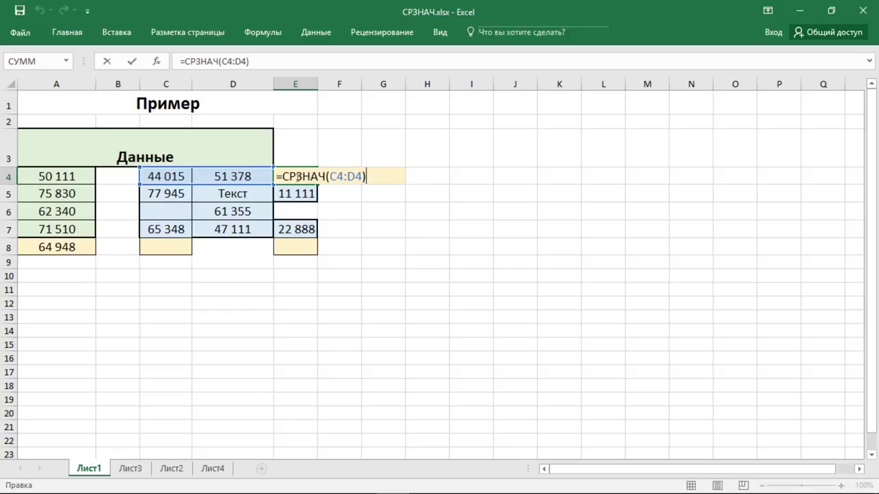
key("Escape")
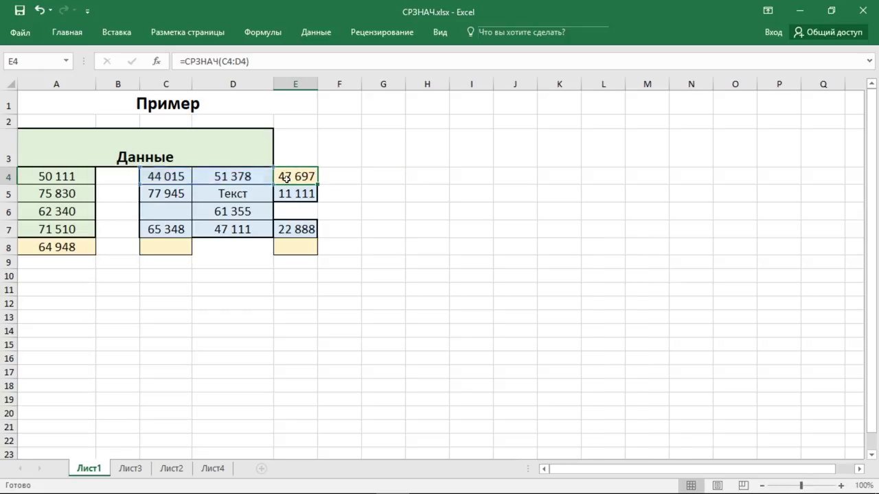
double_click(82, 248)
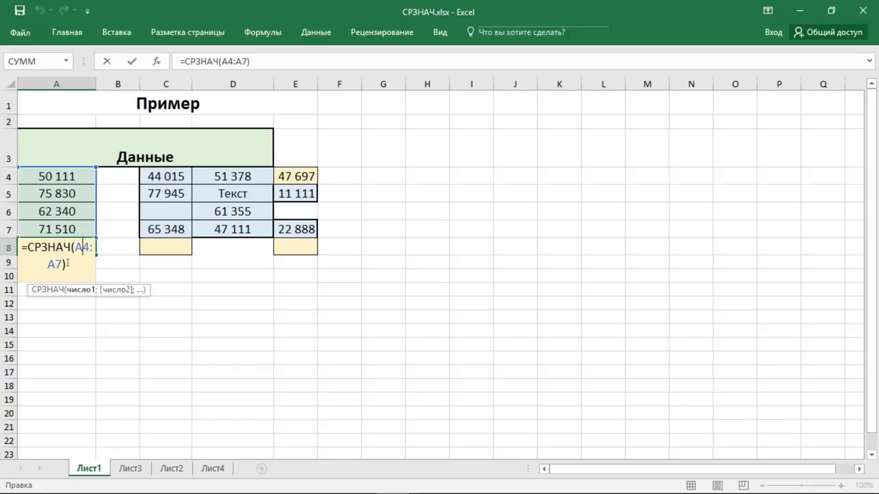
key("ctrl+Return")
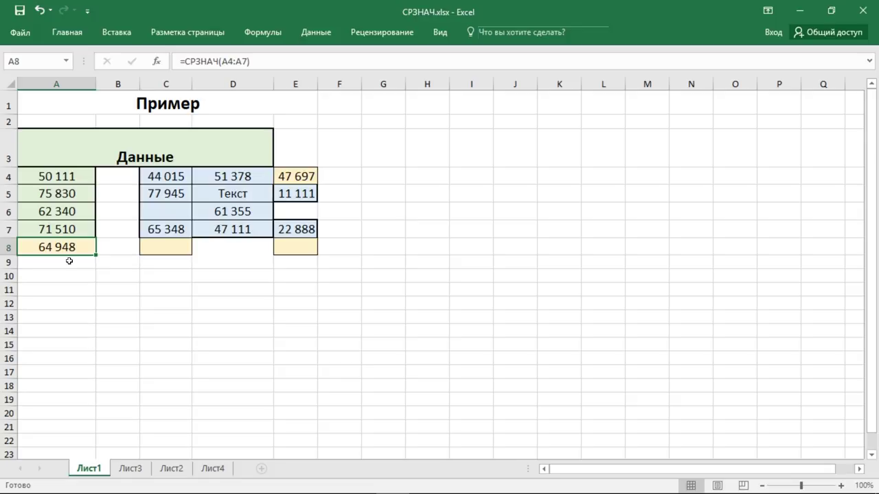
Insert an AutoSum Среднее formula into C8, which averages only C7 and returns 65 348
left_click(160, 247)
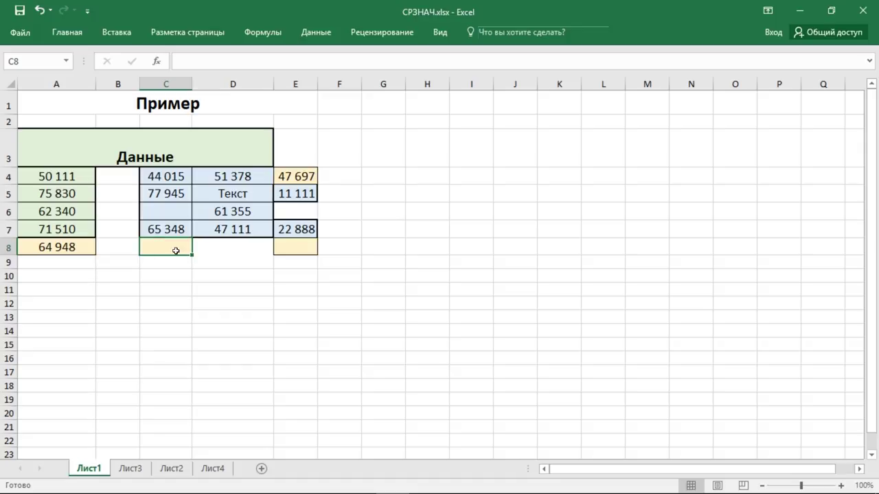
left_click(67, 32)
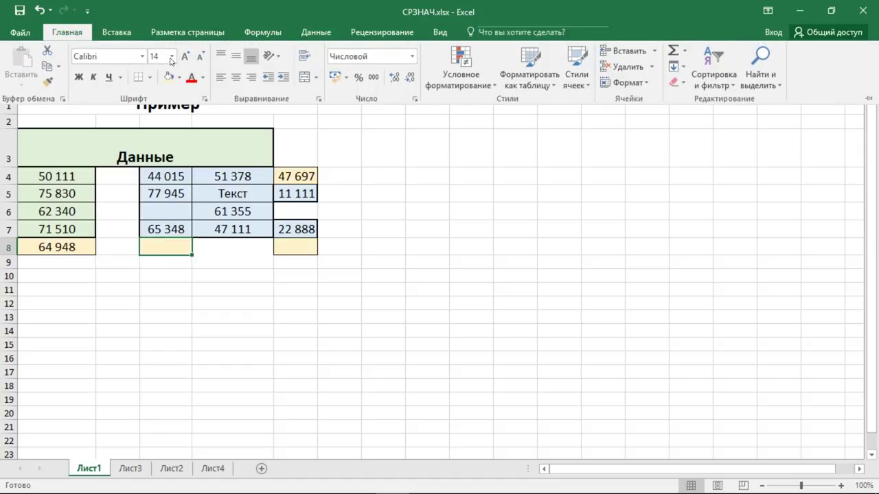
left_click(684, 51)
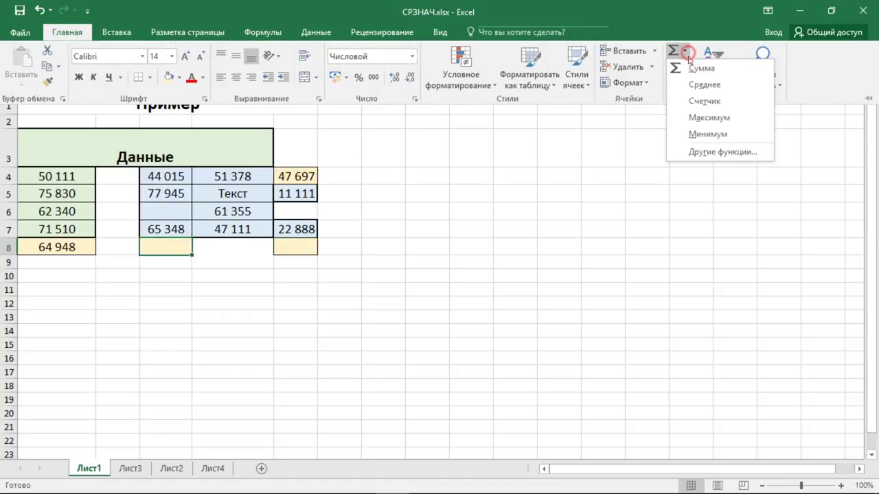
left_click(695, 85)
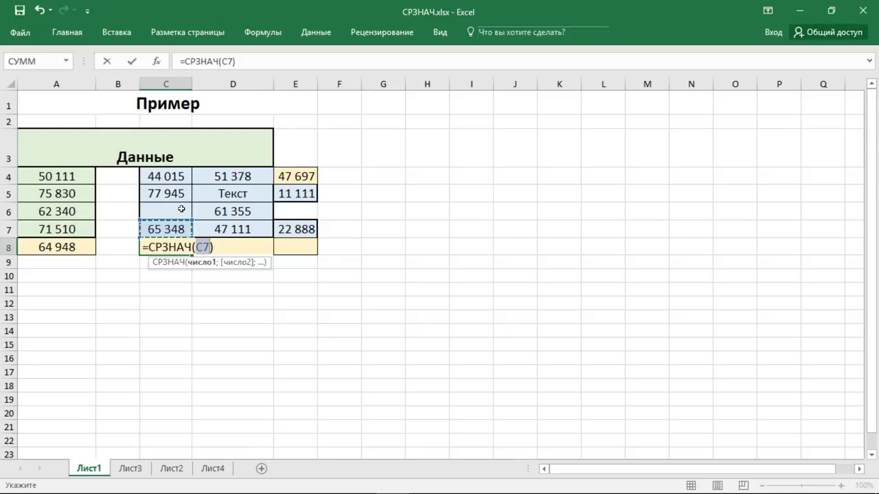
key("Return")
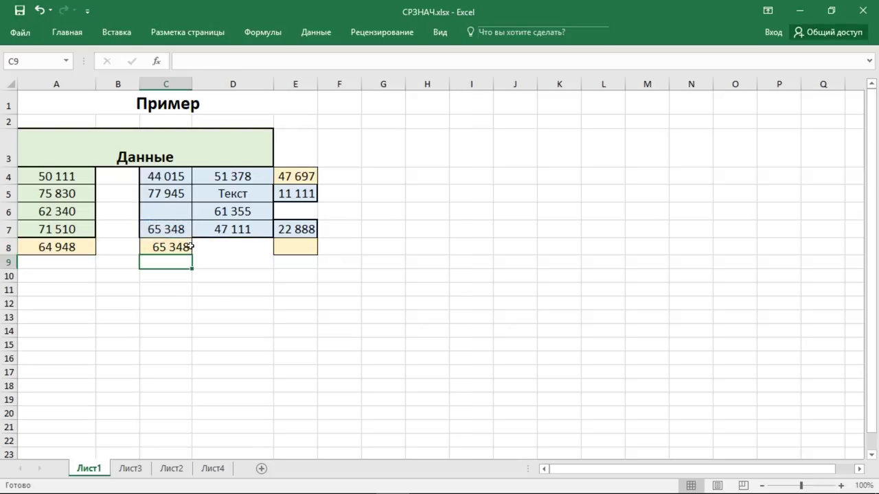
left_click(190, 247)
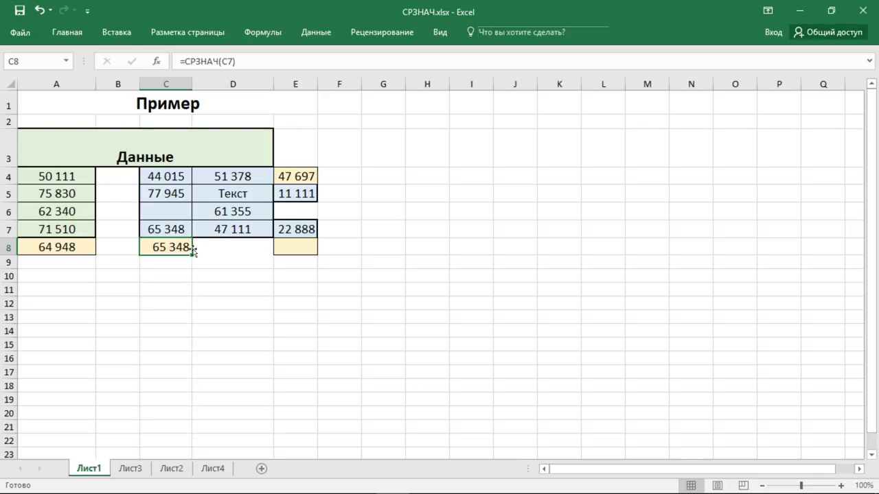
Enter =СРЗНАЧ(C4:D7;E7;E5) in E8, returning 47 644
left_click(295, 250)
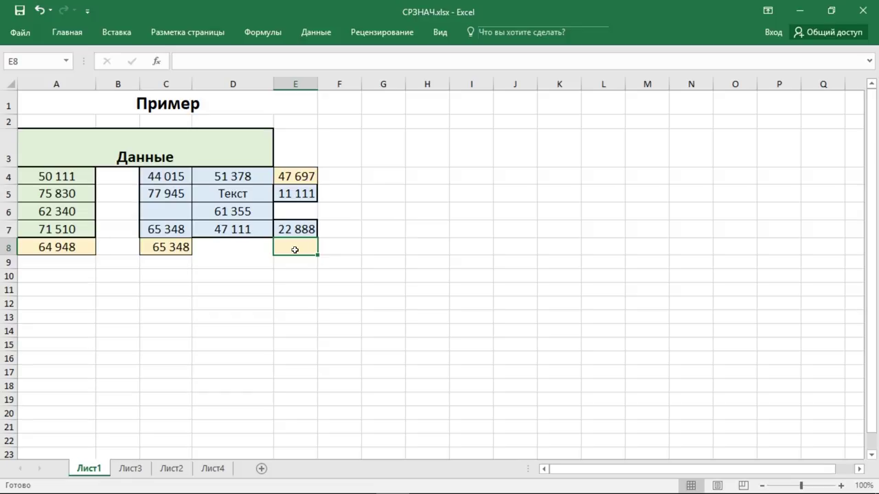
type("=")
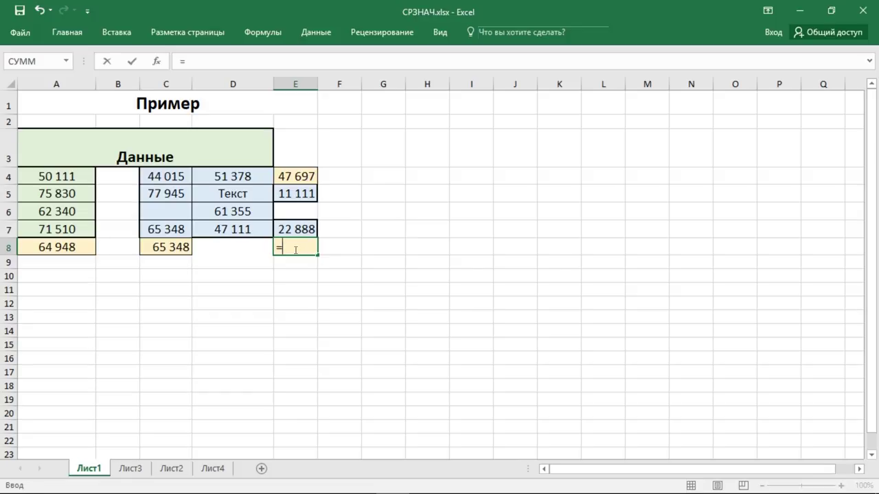
type("ср")
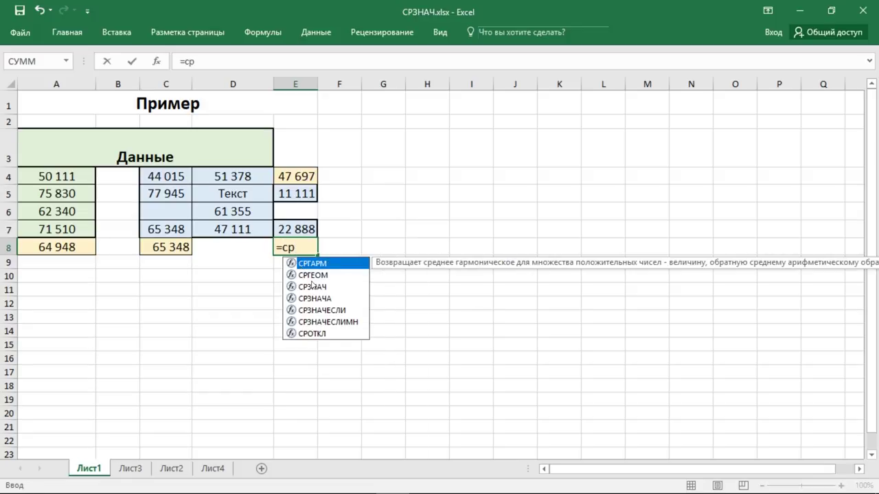
double_click(314, 285)
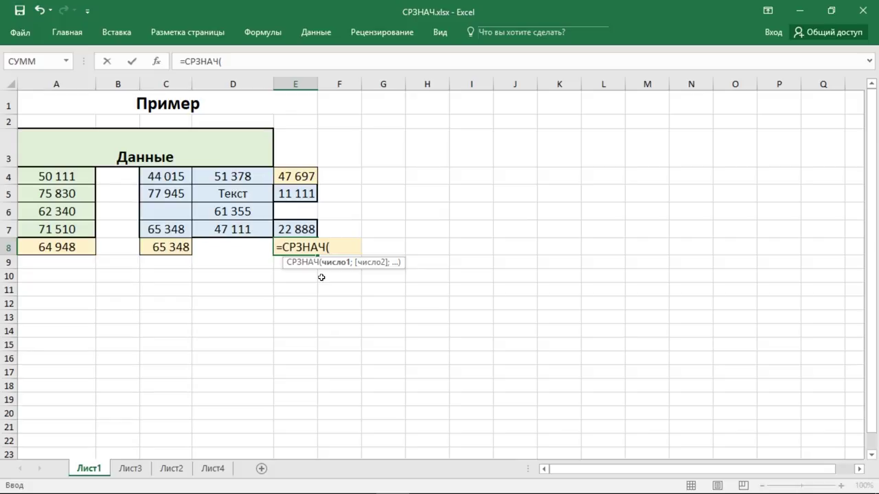
left_click_drag(175, 177, 246, 228)
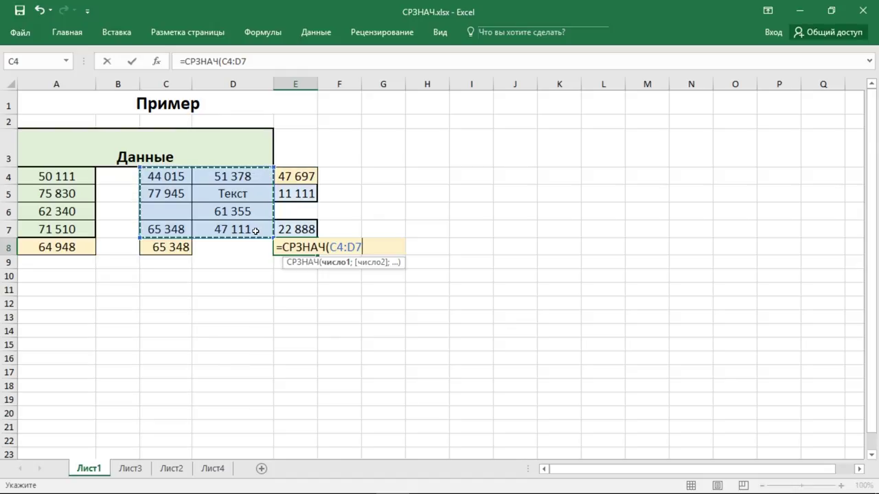
type(";")
left_click(295, 230)
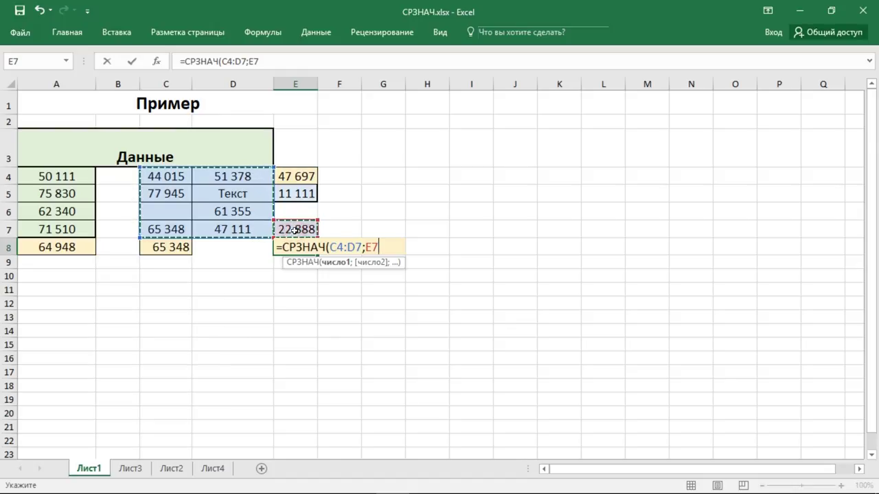
type(";")
left_click(309, 194)
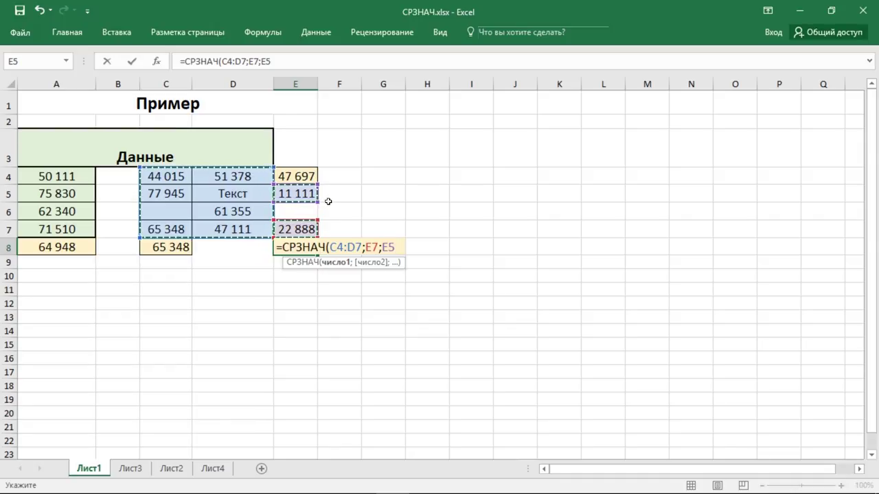
key("Return")
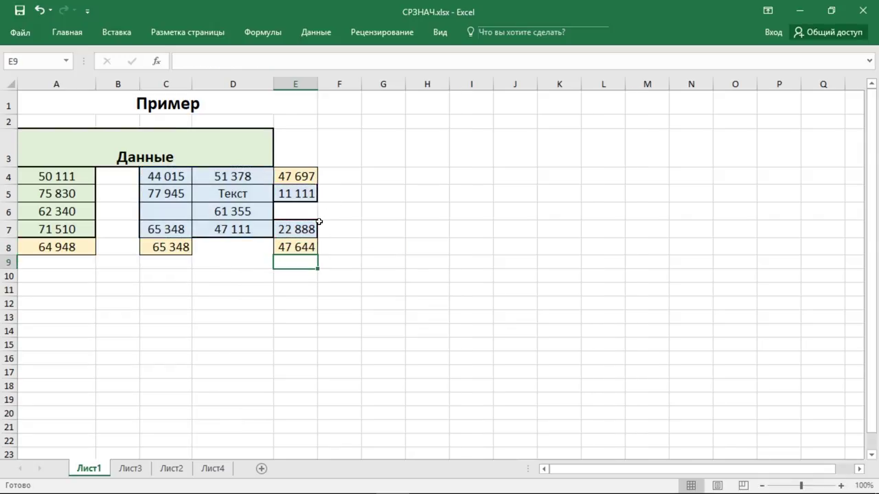
left_click(307, 247)
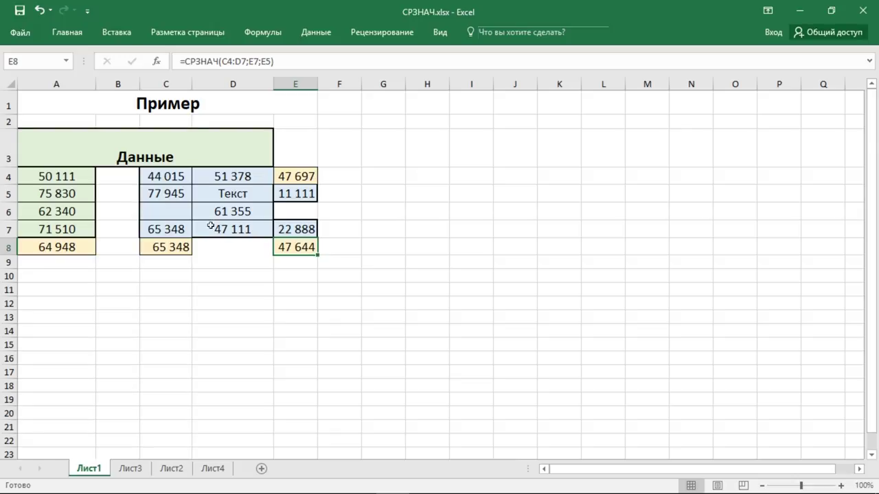
Inspect the empty C6 and text D5 inside the range, then recheck E8's formula
left_click(185, 213)
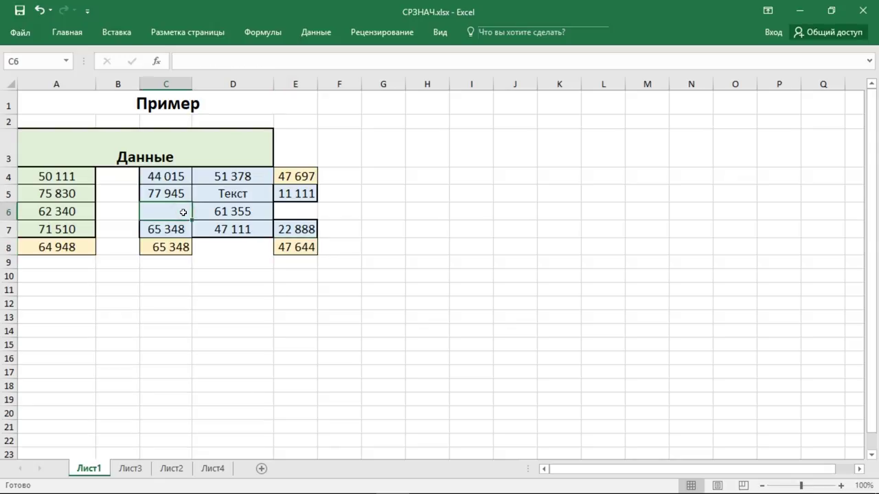
left_click(260, 195)
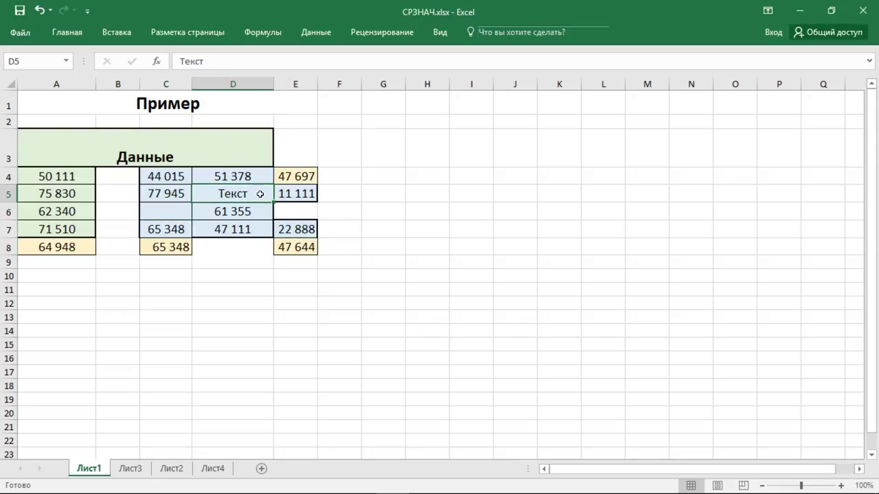
left_click(313, 251)
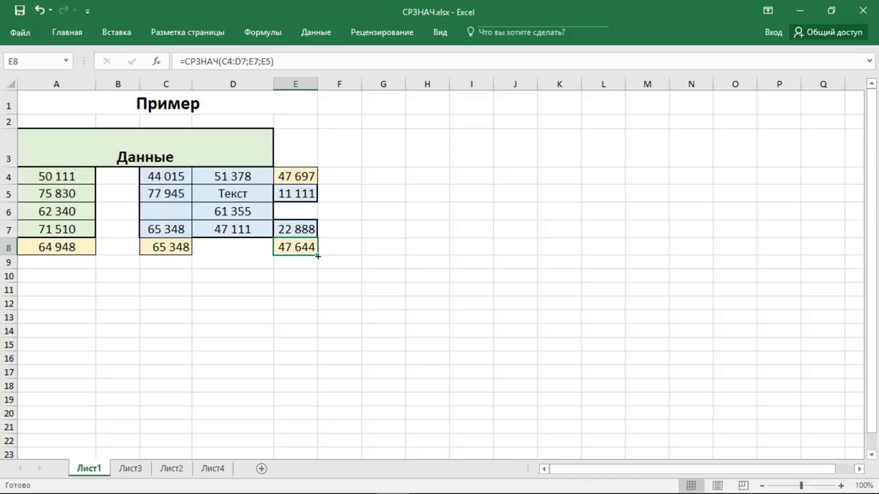
On sheet Лист3, read the task in D10 and select C10
left_click(139, 471)
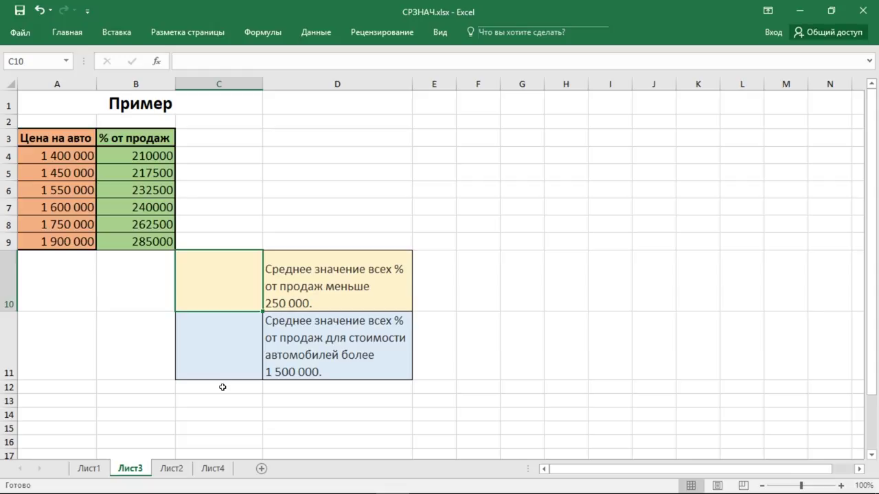
left_click(347, 294)
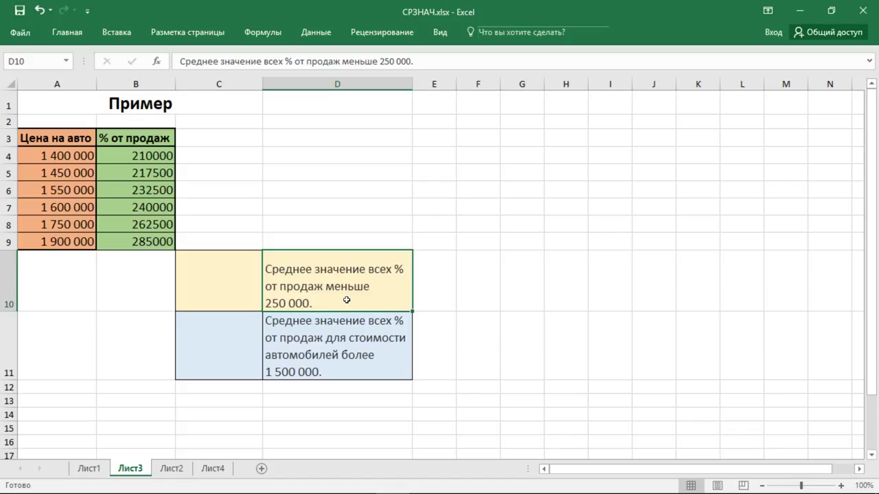
left_click(222, 293)
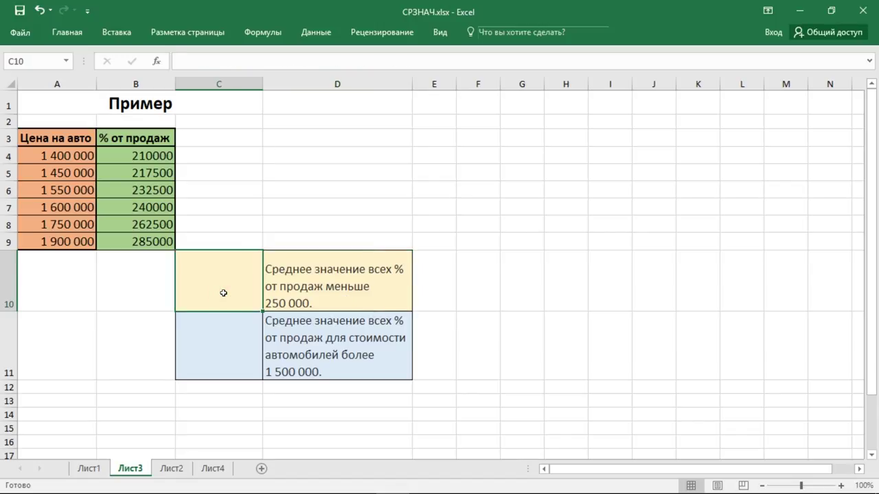
Enter =СРЗНАЧЕСЛИ(B4:B9;"<250000") in C10, returning 225000
type("=ср")
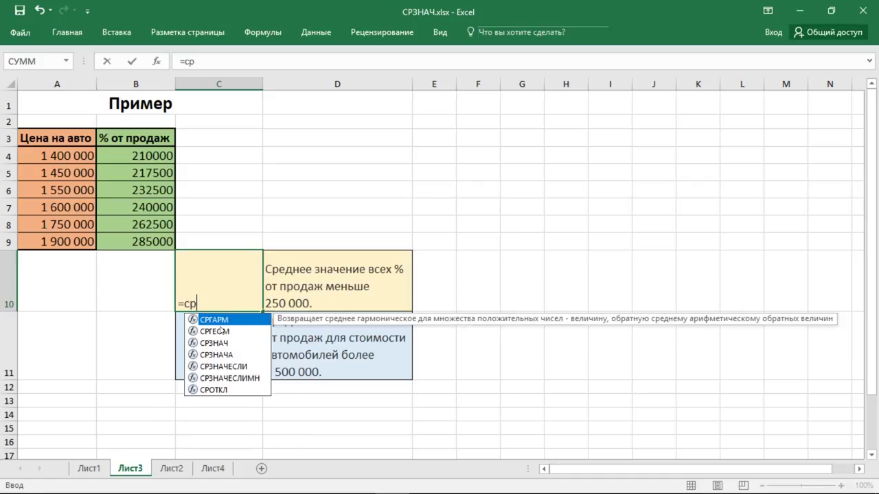
double_click(237, 365)
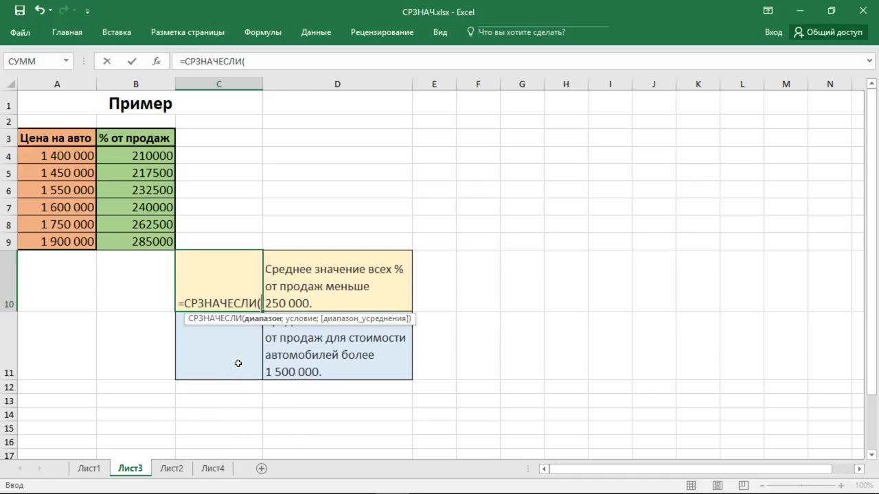
left_click_drag(152, 158, 165, 242)
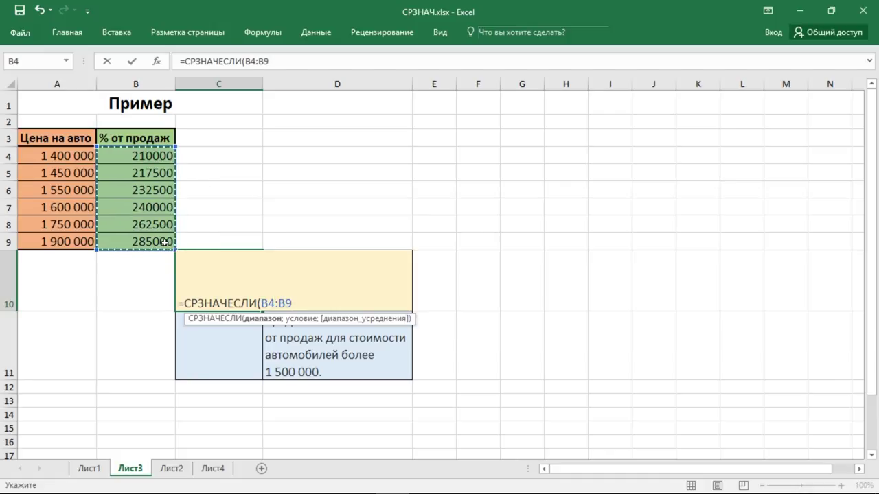
type(";")
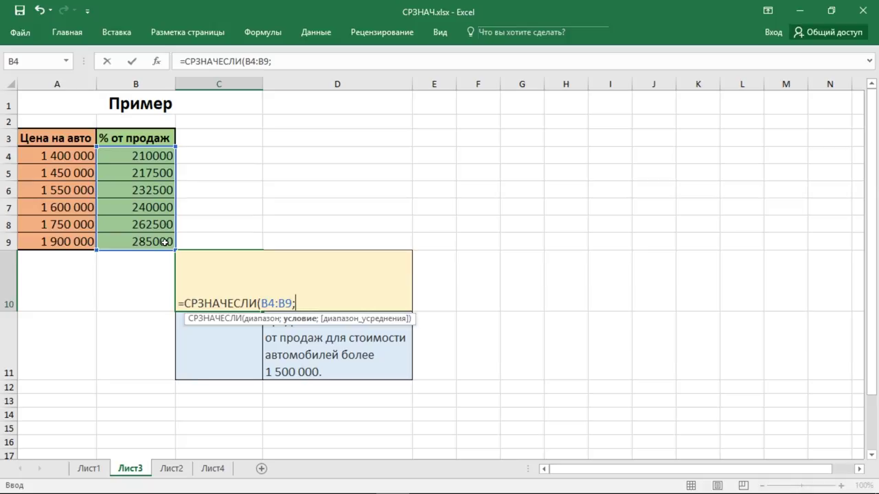
type("Б")
key("BackSpace")
type("Б")
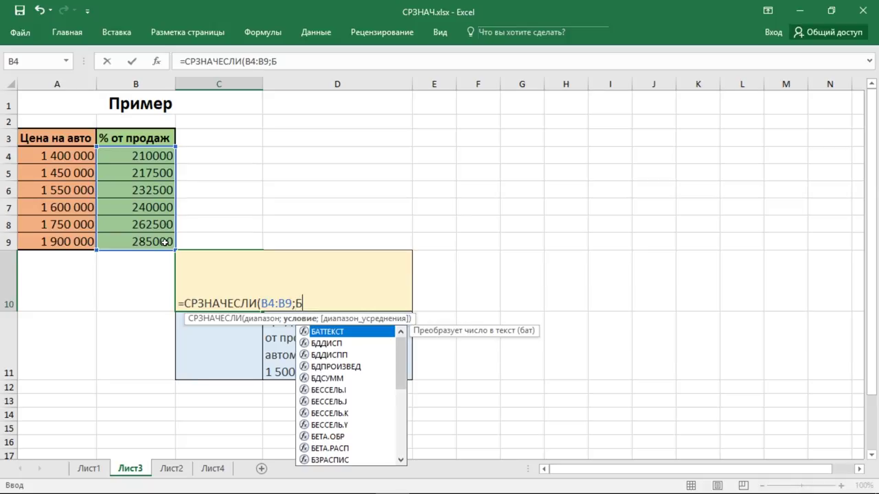
key("BackSpace")
type("<")
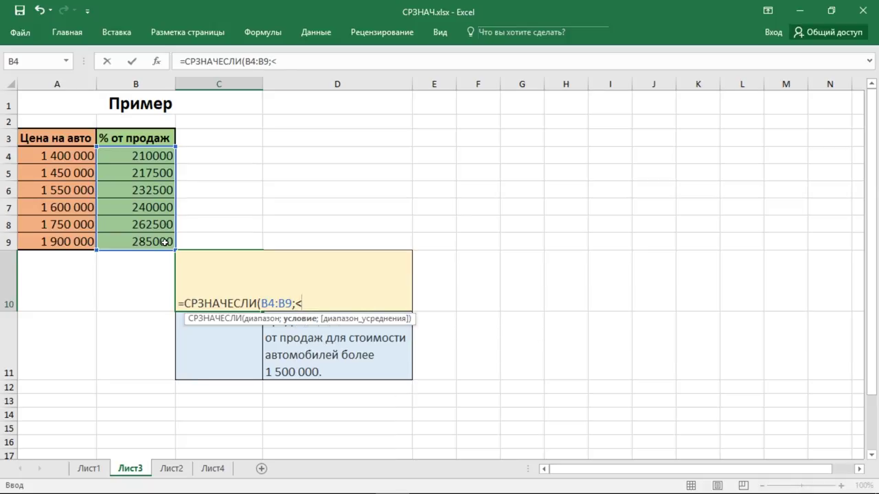
type("250000")
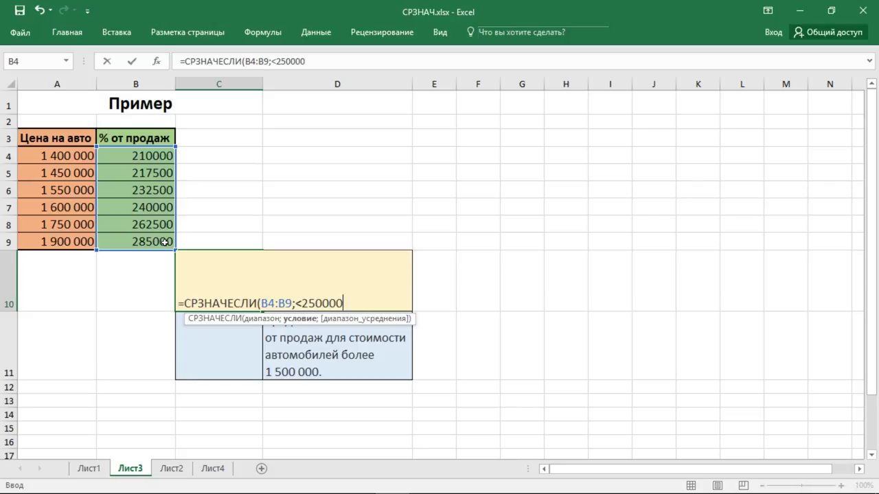
left_click(298, 303)
type("\"")
left_click(346, 303)
type("\"")
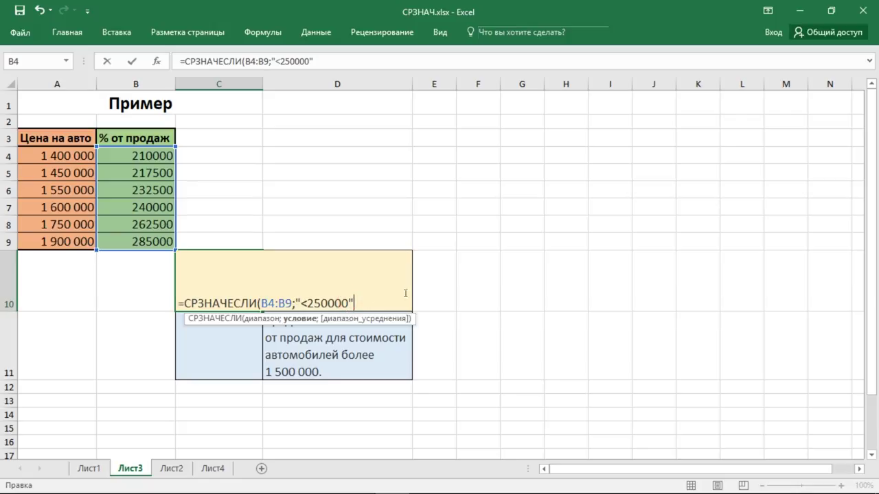
key("Return")
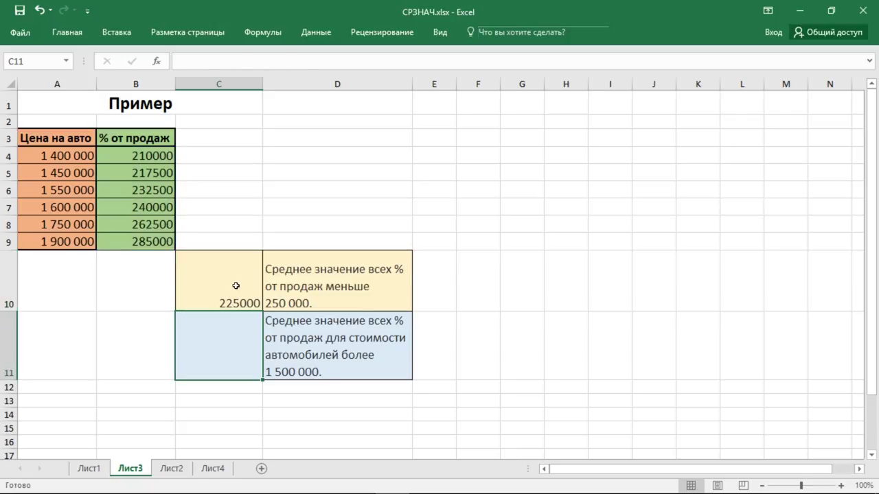
left_click(236, 285)
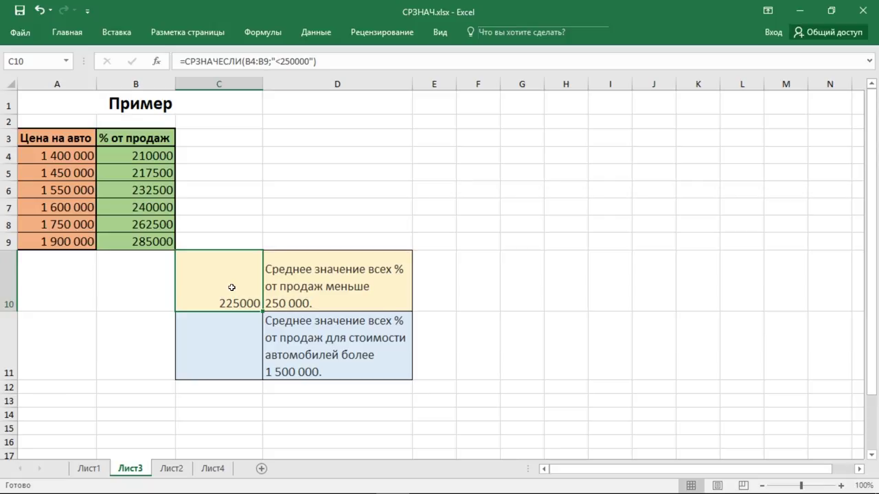
Read the D11 task and start a СРЗНАЧЕСЛИ formula in C11 on A4:A9 with >1500000
left_click(346, 355)
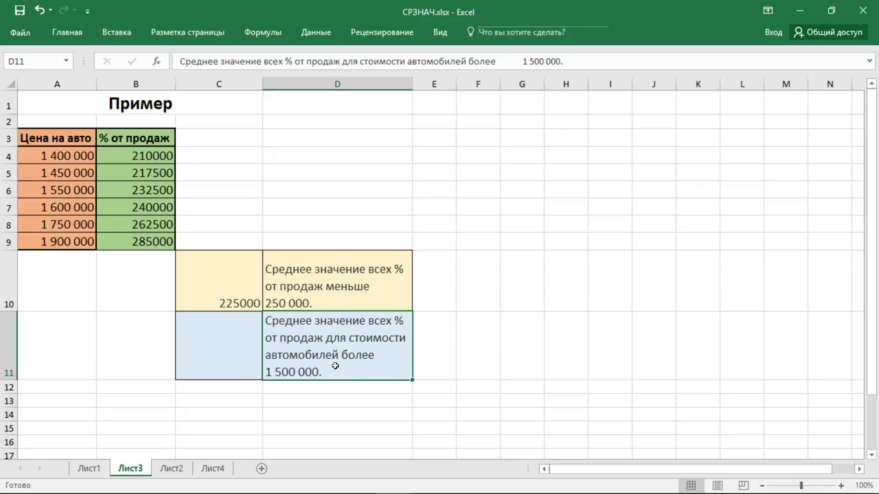
left_click(230, 351)
type("=")
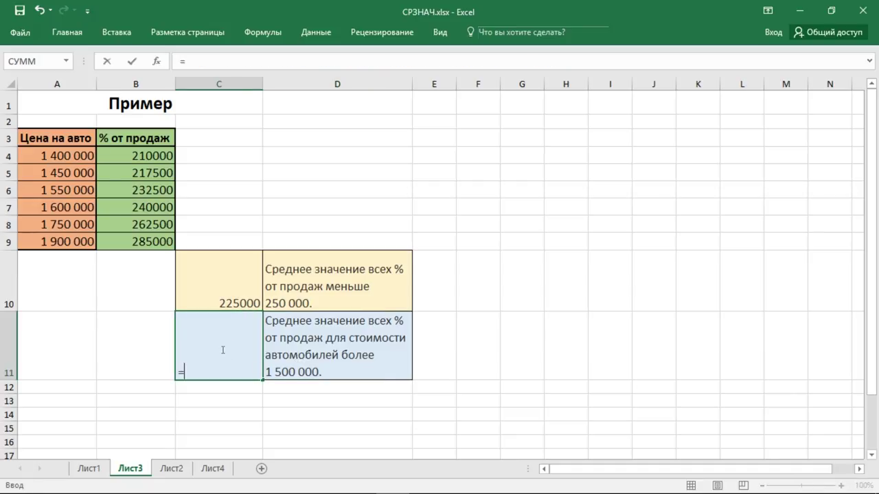
type("ср")
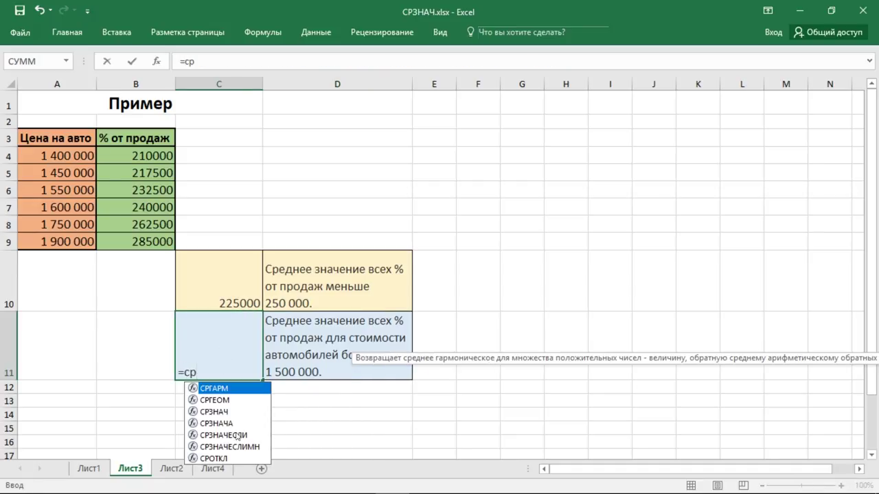
double_click(239, 435)
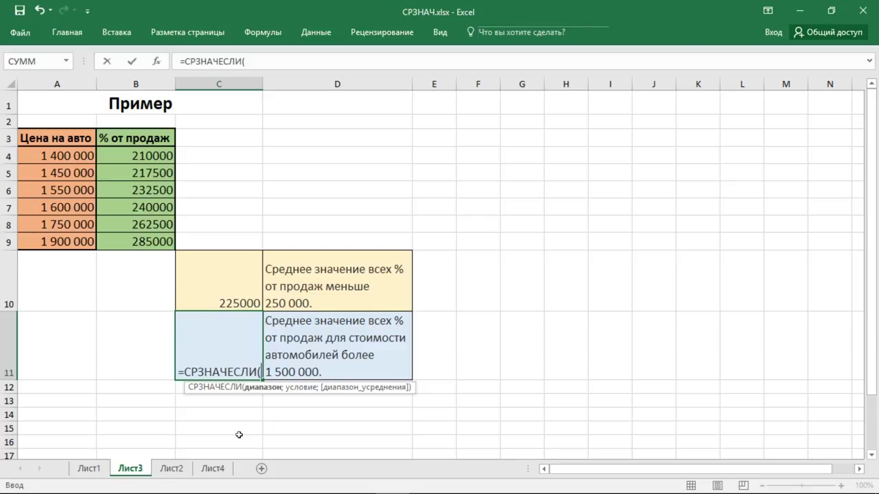
left_click(59, 156)
left_click_drag(59, 156, 64, 242)
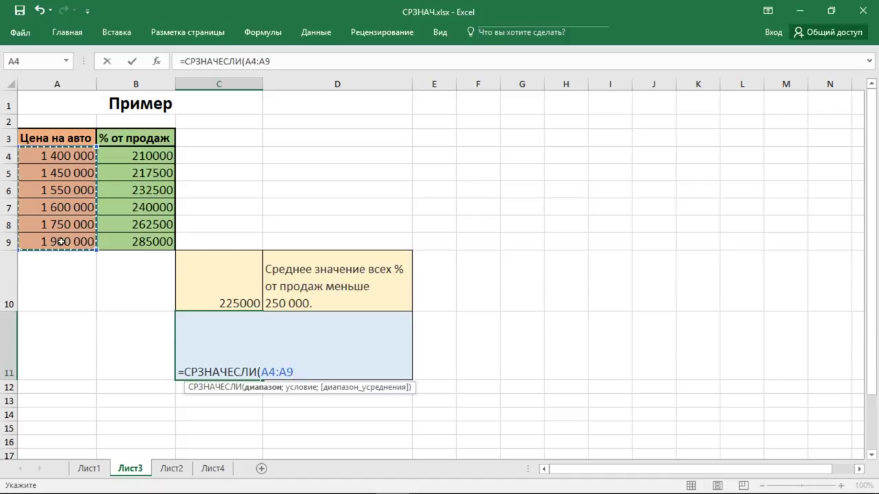
type(";")
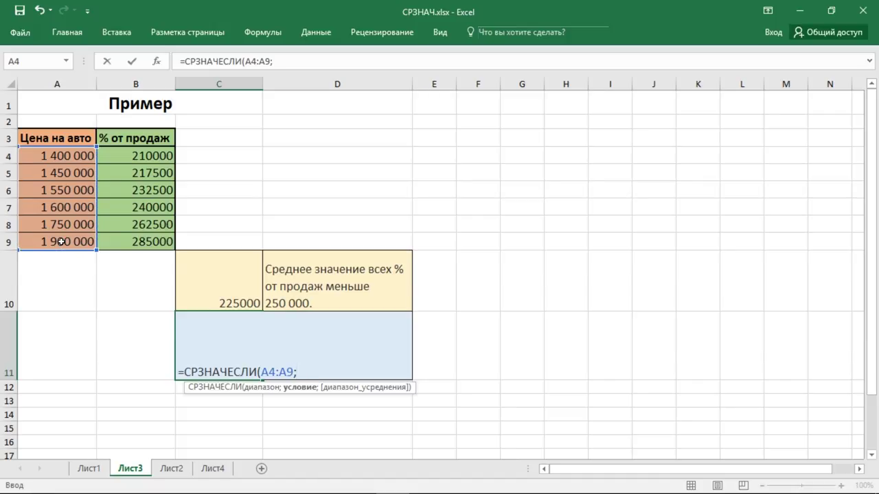
type(">150")
type("0000")
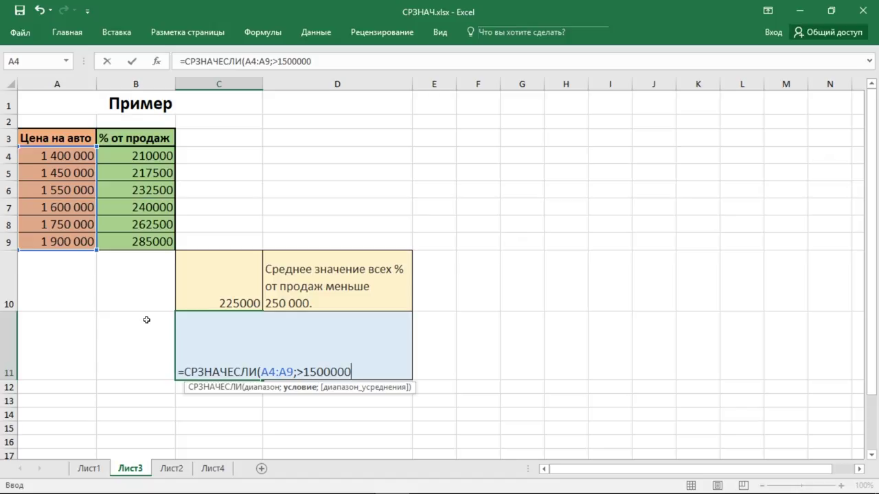
Quote the ">1500000" condition and add B4:B9 as the averaging range, returning 255000
left_click(297, 372)
type("\"")
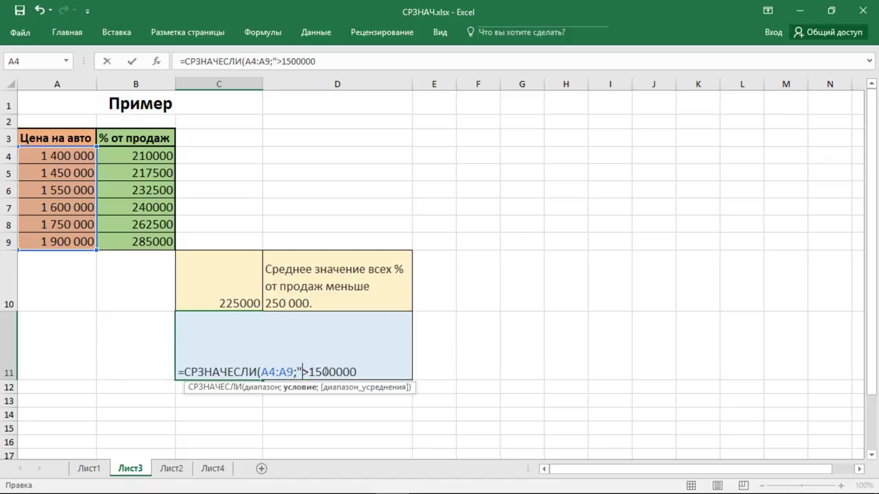
left_click(359, 373)
type("\"")
key("alt")
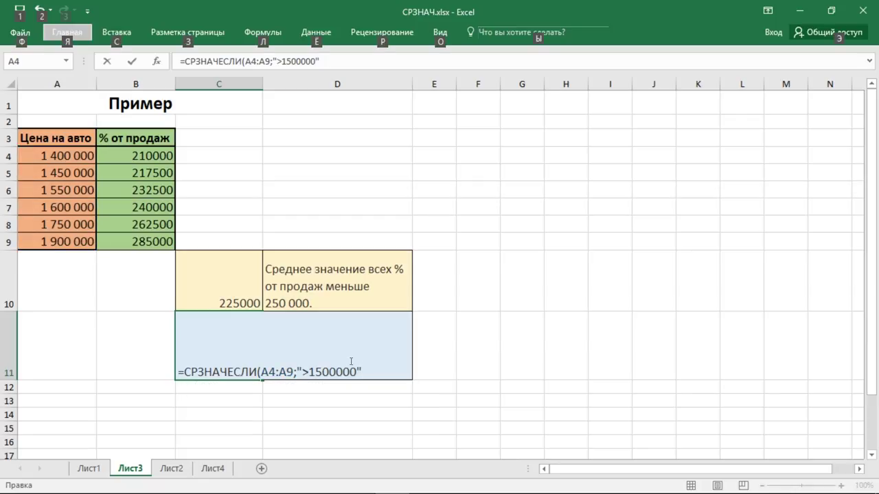
key("alt")
type(";")
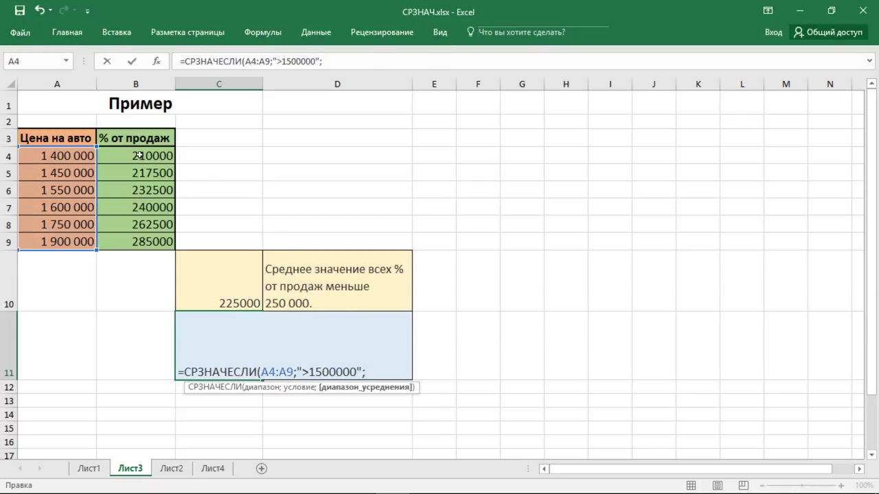
left_click_drag(138, 156, 138, 240)
key("ctrl+Return")
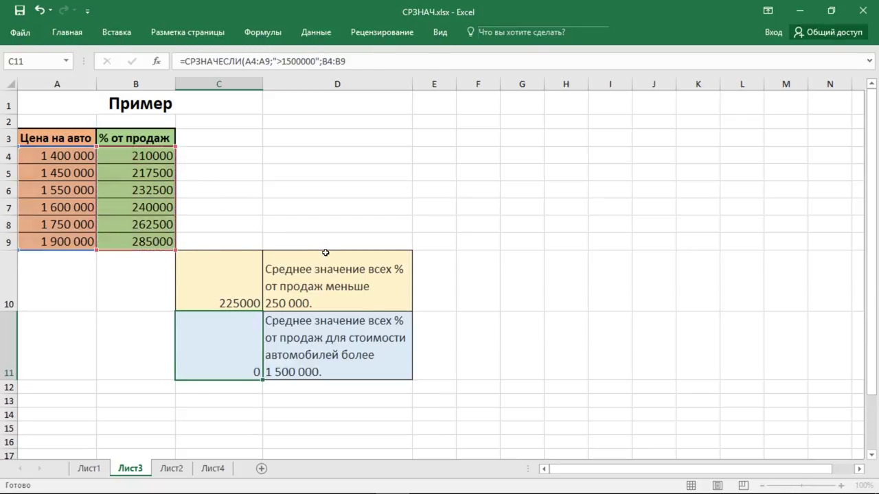
key("Return")
Check C11's result against the column A prices above 1 500 000
left_click(239, 340)
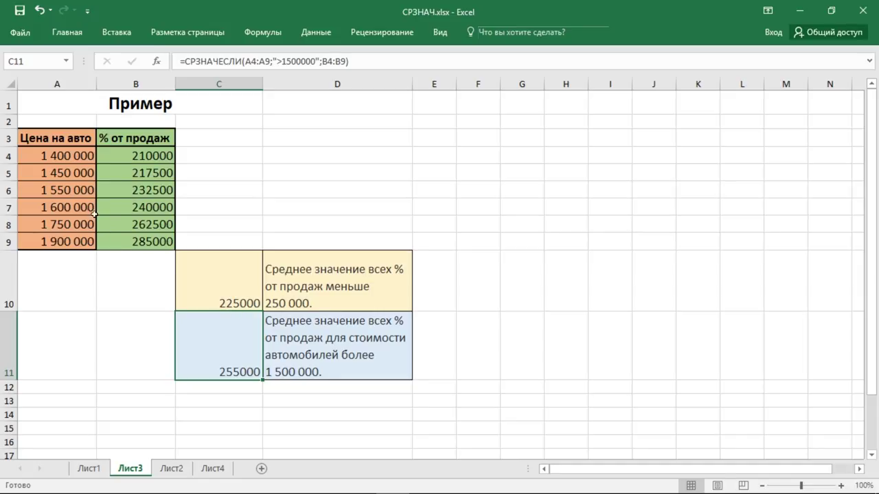
left_click_drag(74, 190, 71, 240)
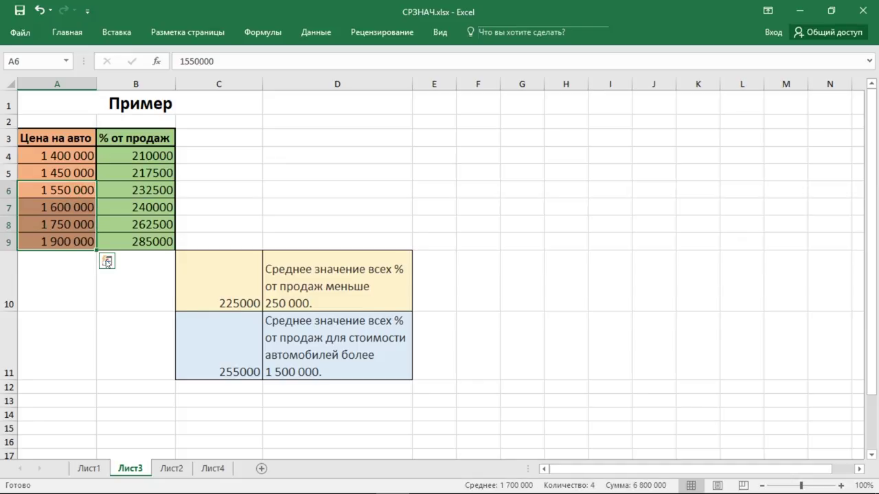
left_click(239, 340)
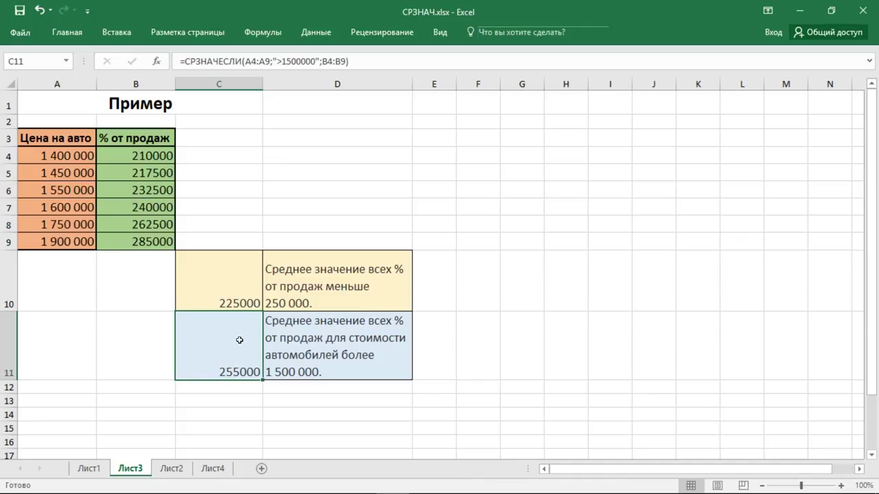
On Лист2, clear the faulty formula in E5 so E8 averages to 52 863
left_click(180, 471)
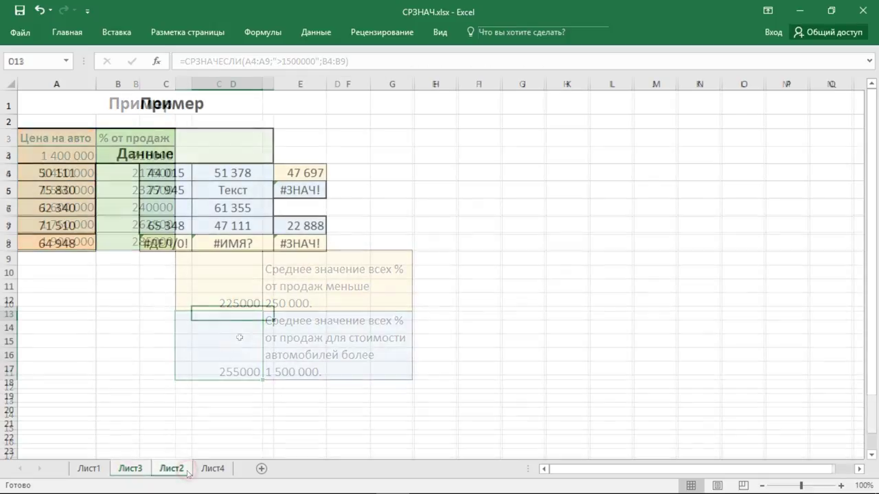
left_click(320, 243)
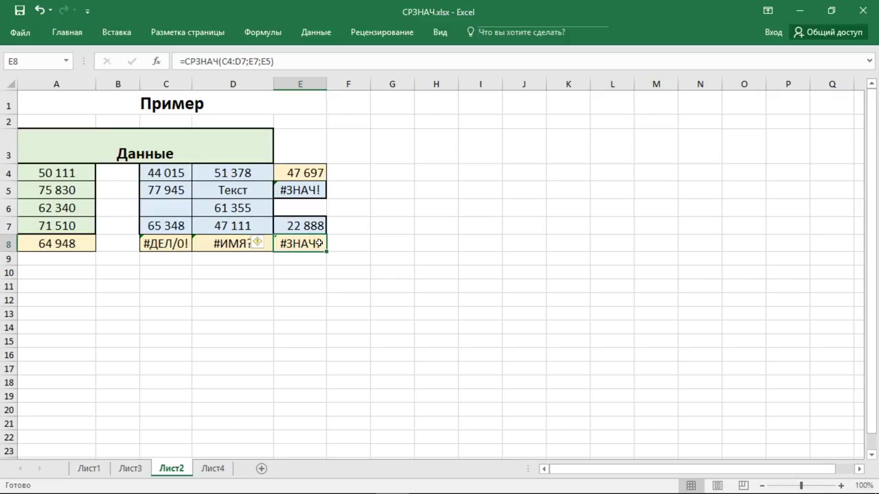
double_click(319, 243)
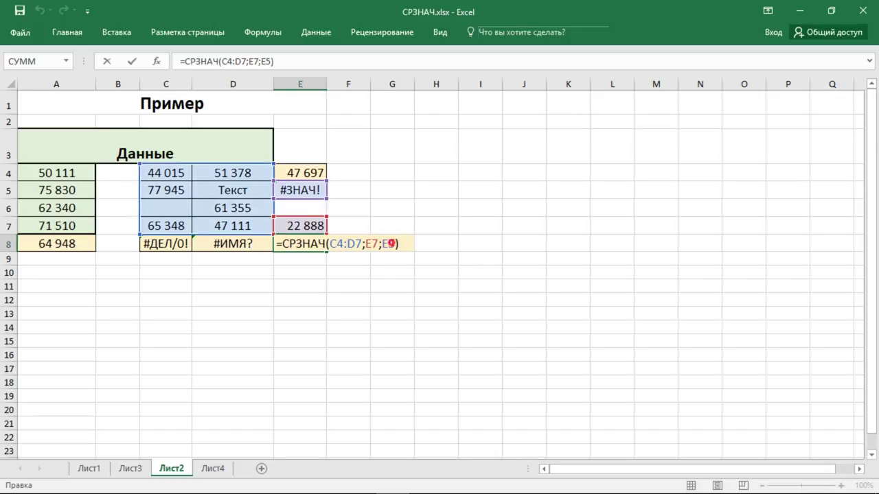
left_click(318, 190)
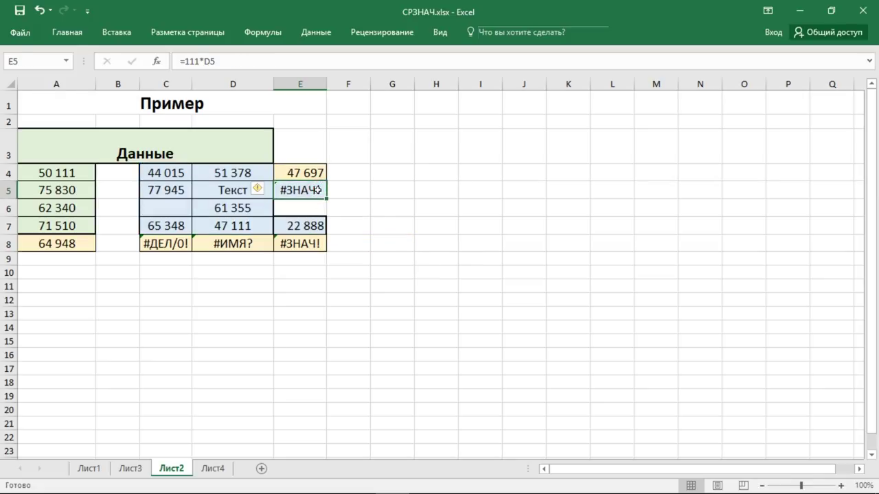
left_click(307, 246)
left_click(305, 191)
key("Delete")
left_click(317, 244)
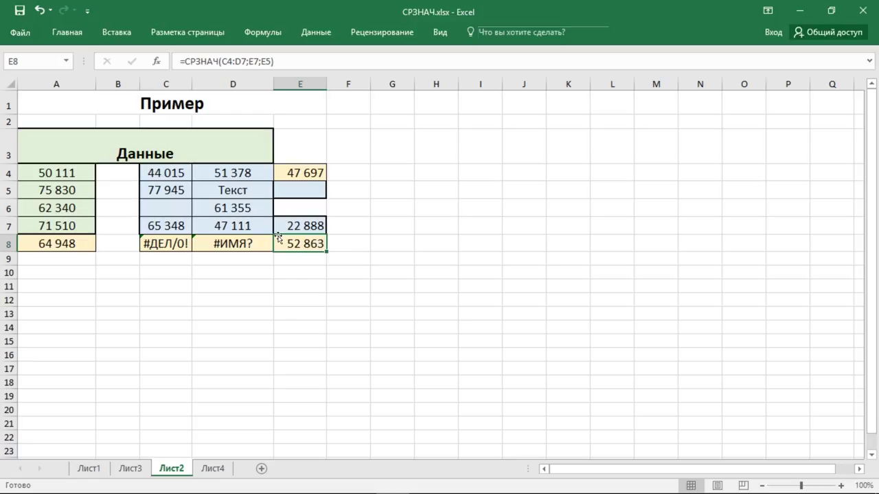
Correct D8's range from D:D6 to D5:D6, giving 61 105
left_click(241, 243)
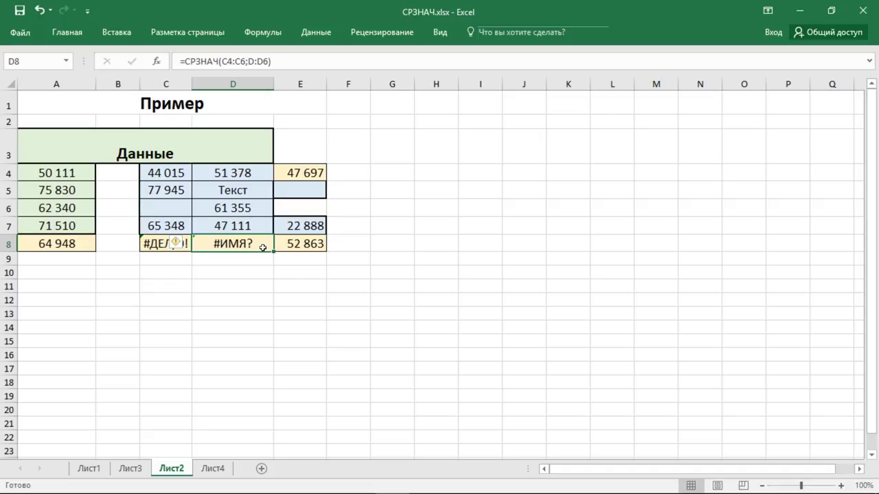
left_click(254, 62)
type("5")
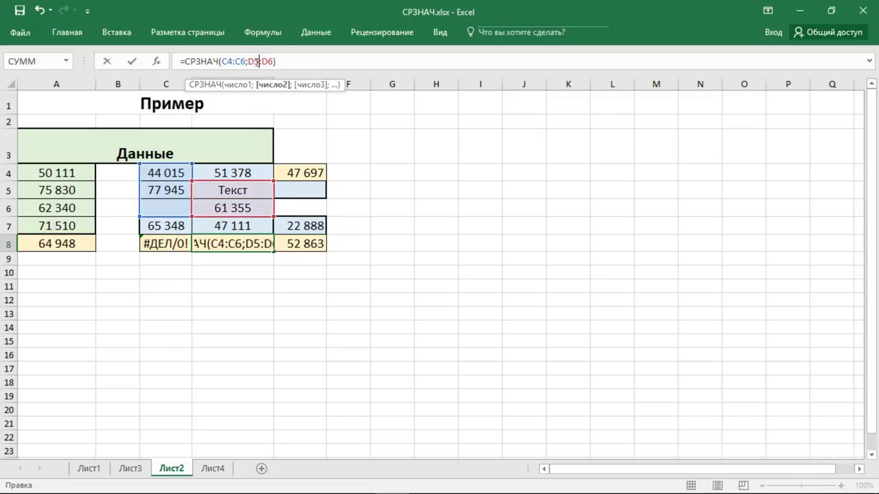
key("Return")
left_click(268, 246)
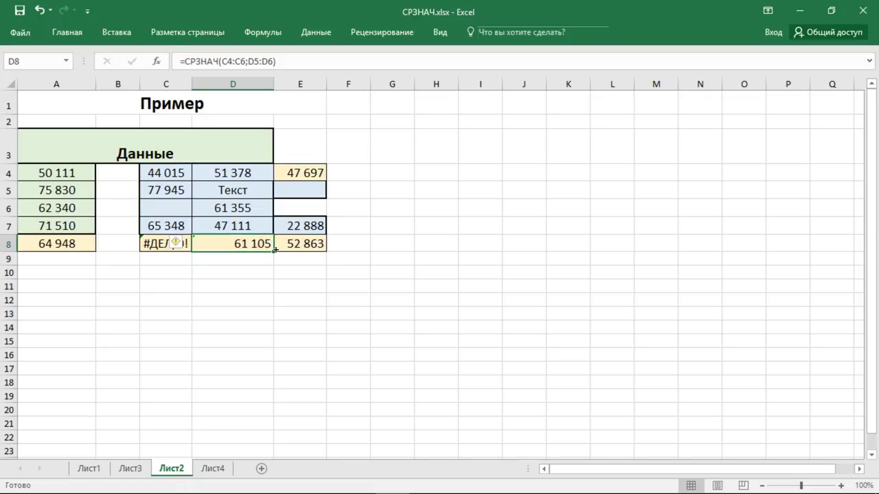
Replace C8's wrong arguments with C4:C7 so it returns 62 436
left_click(156, 244)
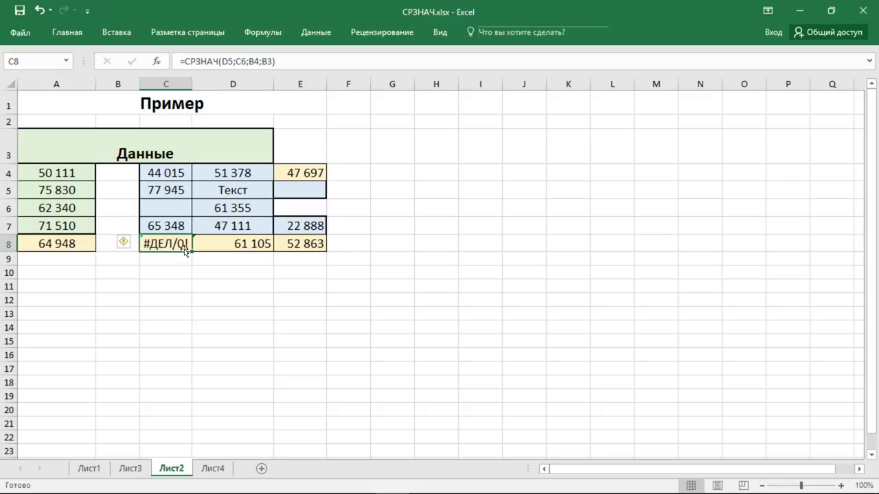
double_click(185, 250)
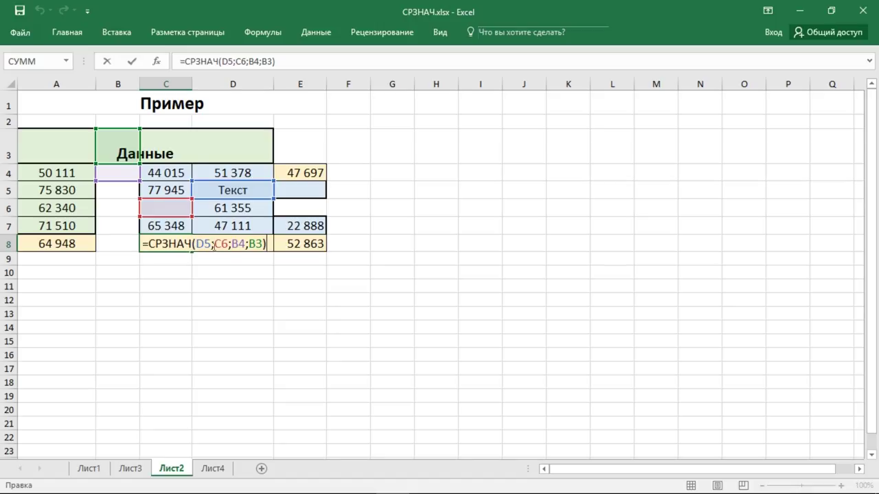
left_click_drag(264, 244, 200, 244)
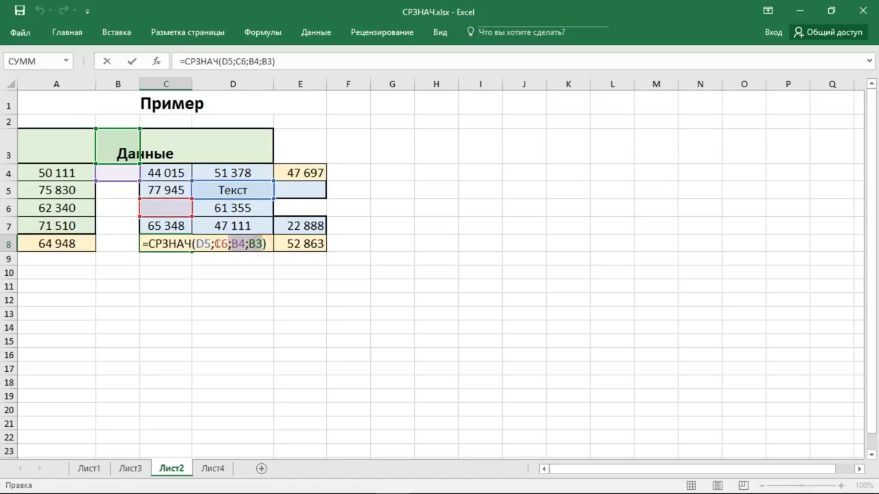
key("BackSpace")
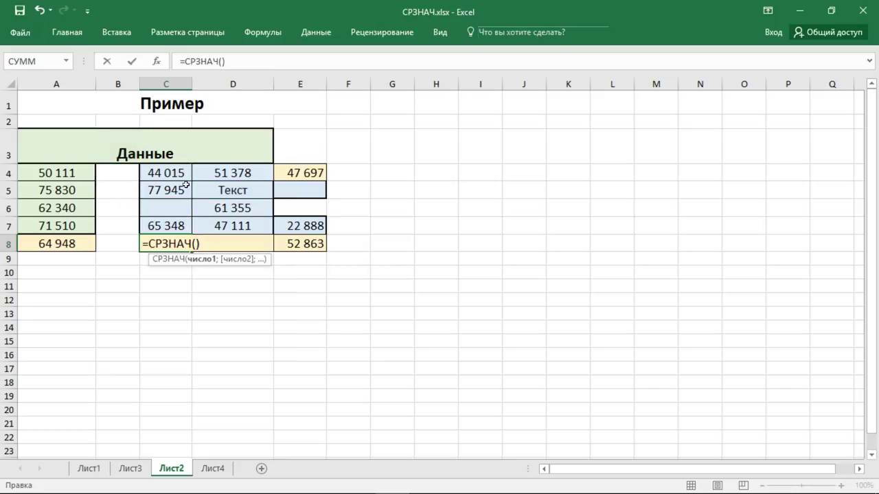
left_click_drag(176, 173, 182, 226)
key("Return")
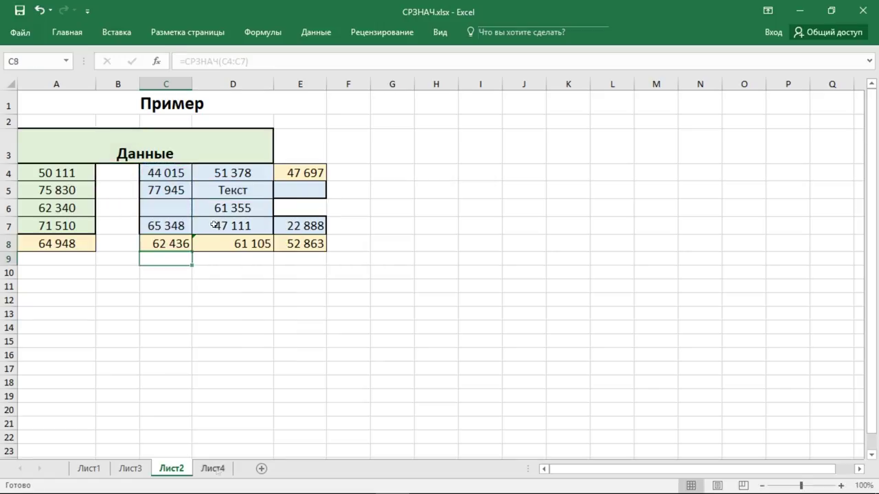
left_click(213, 469)
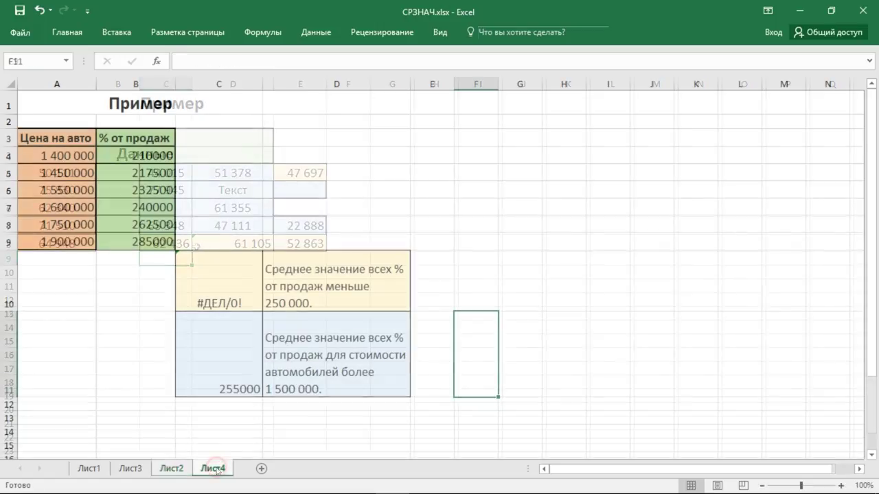
Fix the condition in C10's formula to "<250000" so it returns 225000 instead of #ДЕЛ/0!
left_click(246, 296)
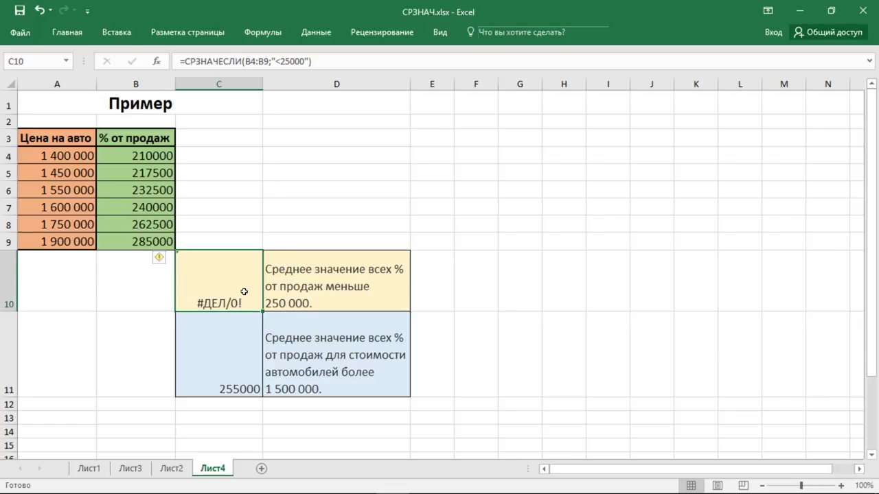
left_click(291, 61)
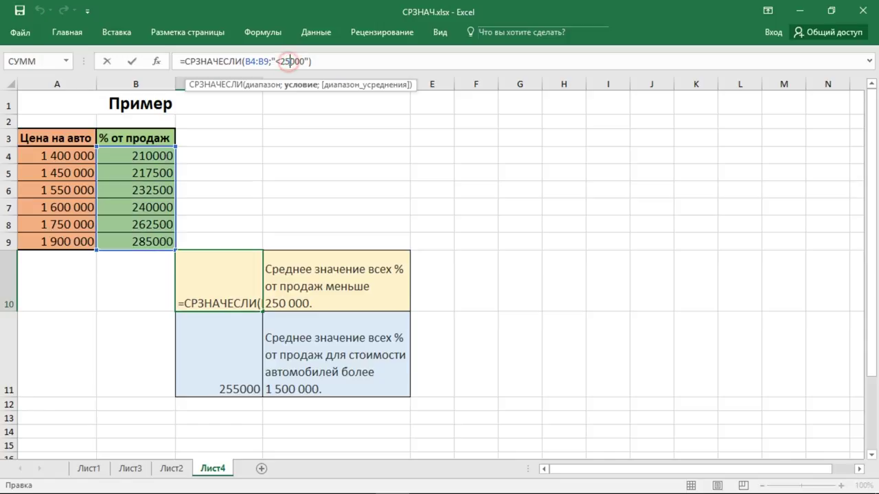
type("0")
key("Return")
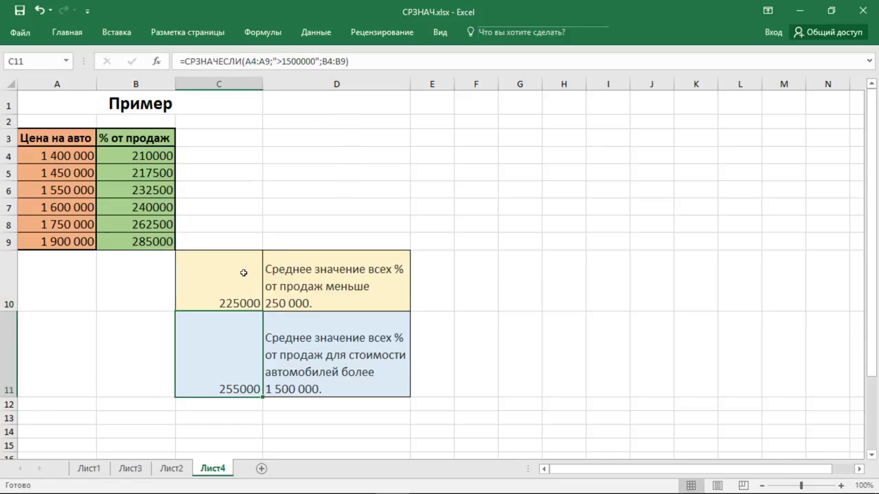
left_click(243, 291)
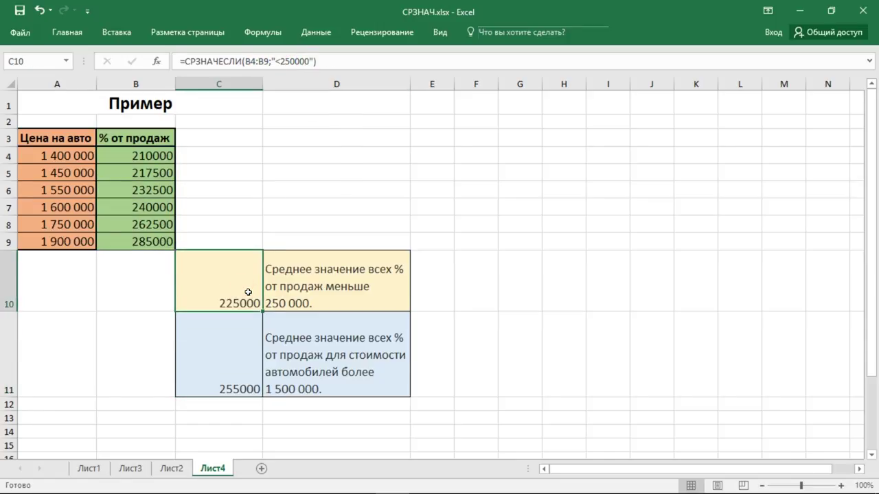